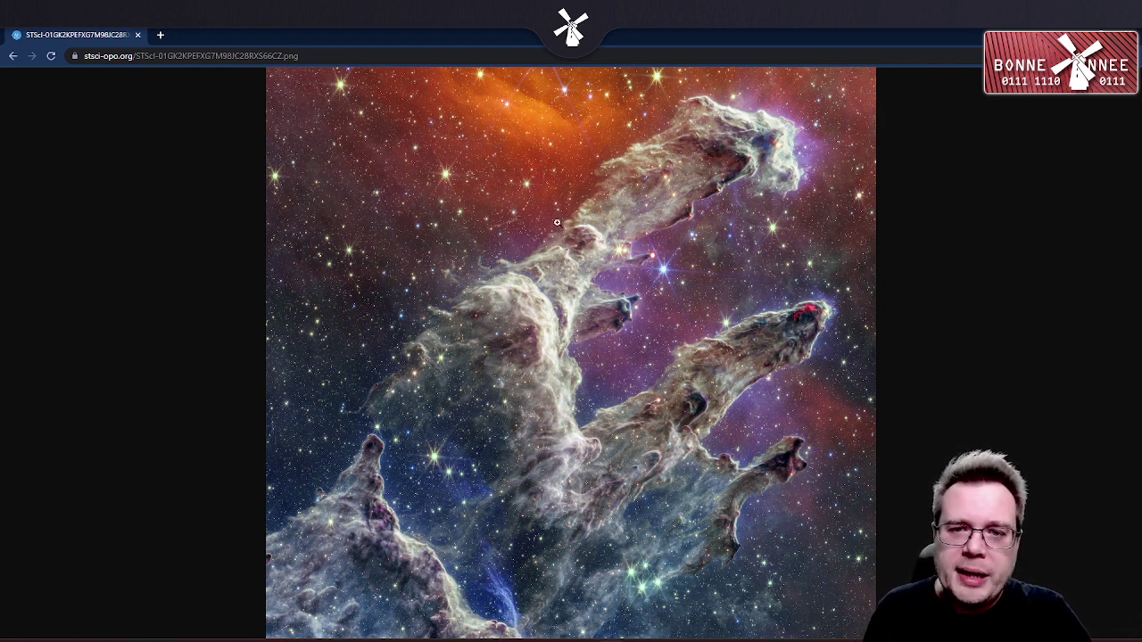
# - Search the web for "mast portal" in a new tab and open the STScI MAST Portal
pyautogui.click(160, 36)
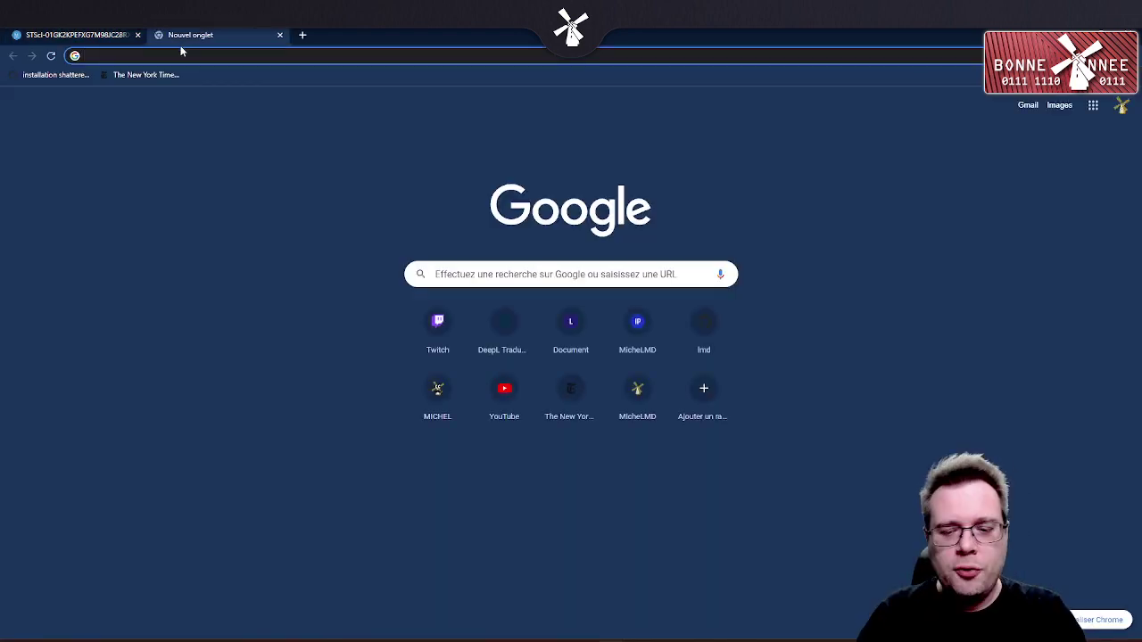
pyautogui.write('mast portal')
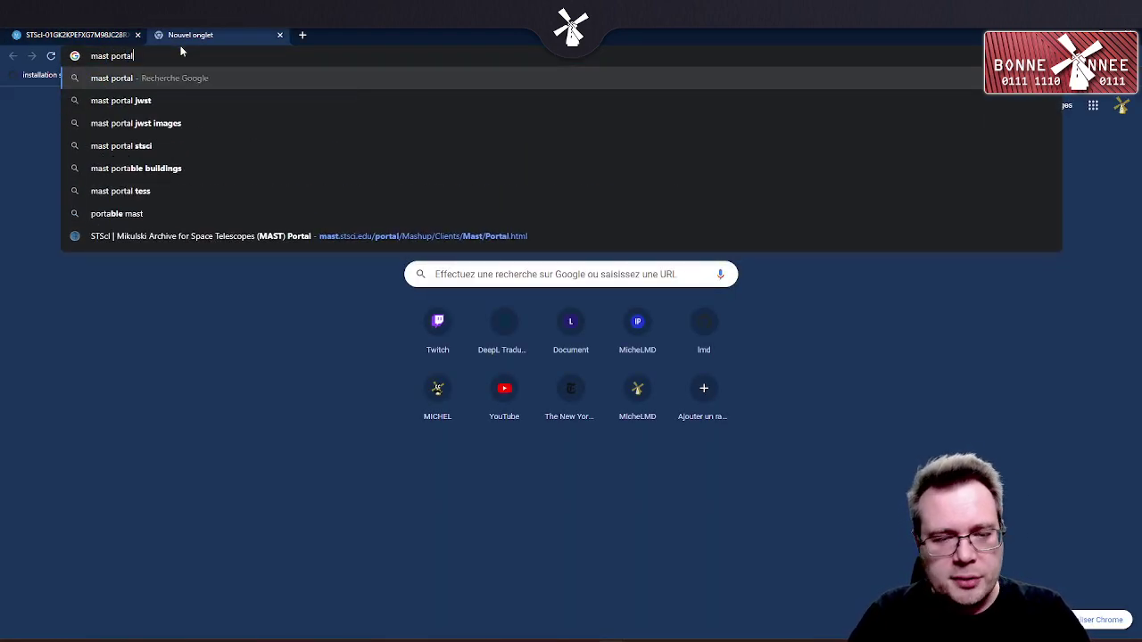
pyautogui.press('Return')
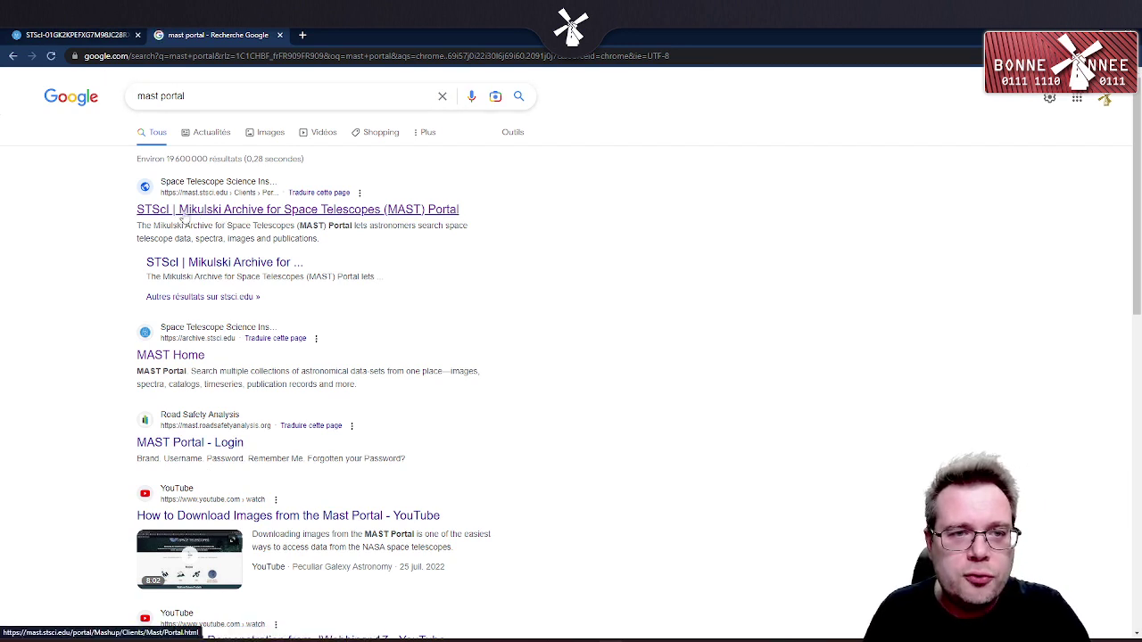
pyautogui.click(373, 211)
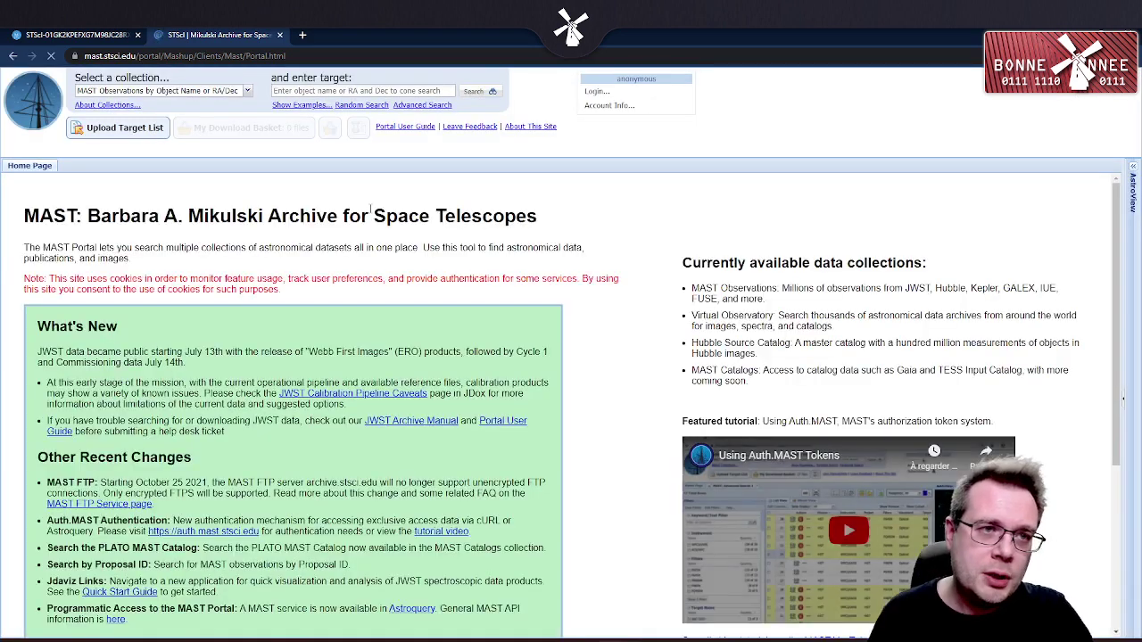
# - Open the portal's advanced search and filter the mission by "jwst"
pyautogui.click(424, 105)
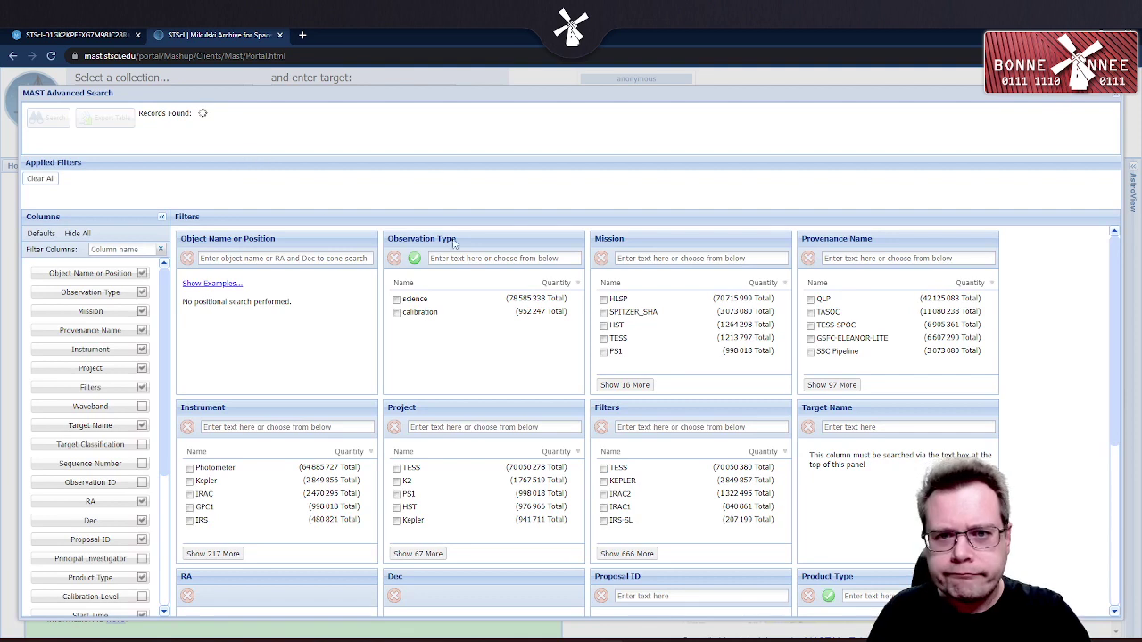
pyautogui.click(647, 257)
pyautogui.write('jwst')
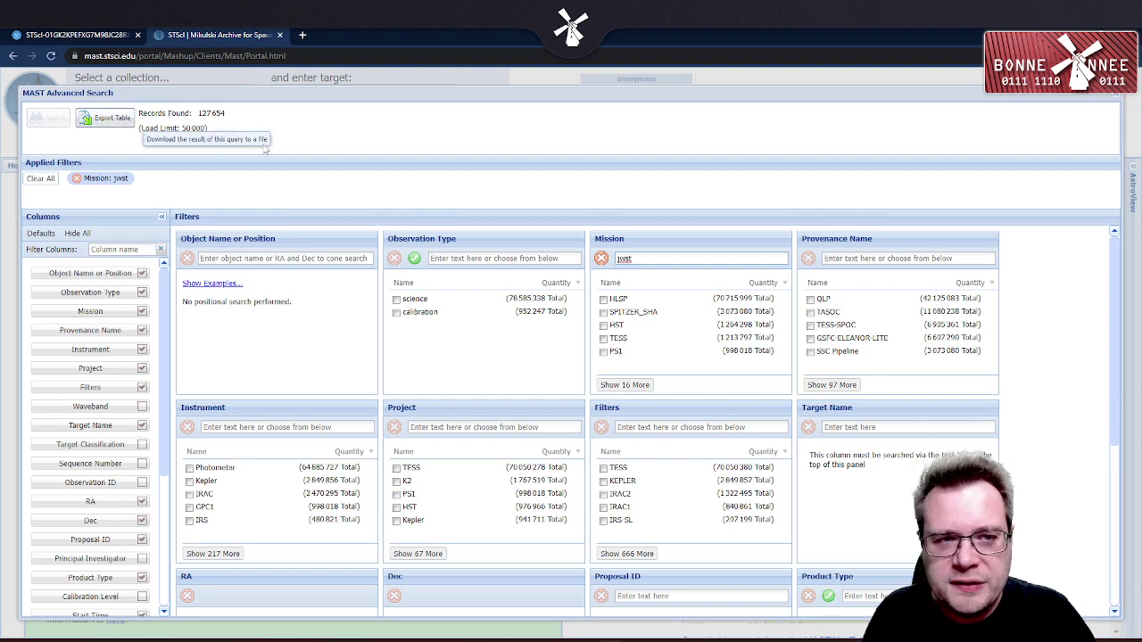
# - Add the Release Date column to the advanced search filters
pyautogui.scroll(-2, 98, 541)
pyautogui.scroll(-3, 98, 541)
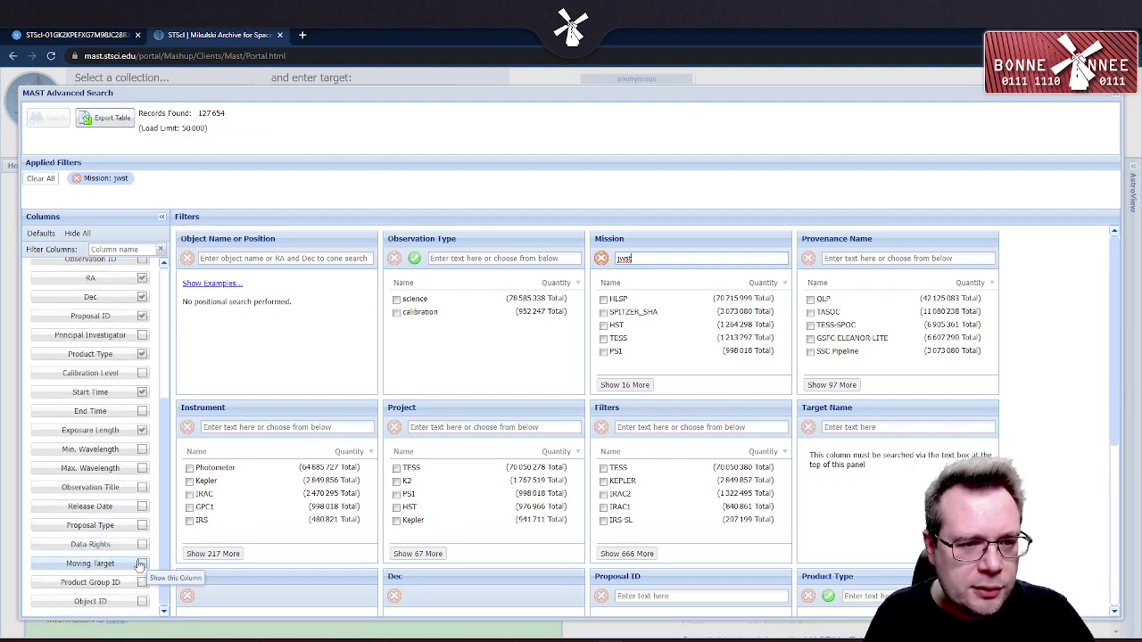
pyautogui.click(92, 507)
pyautogui.scroll(-3, 581, 393)
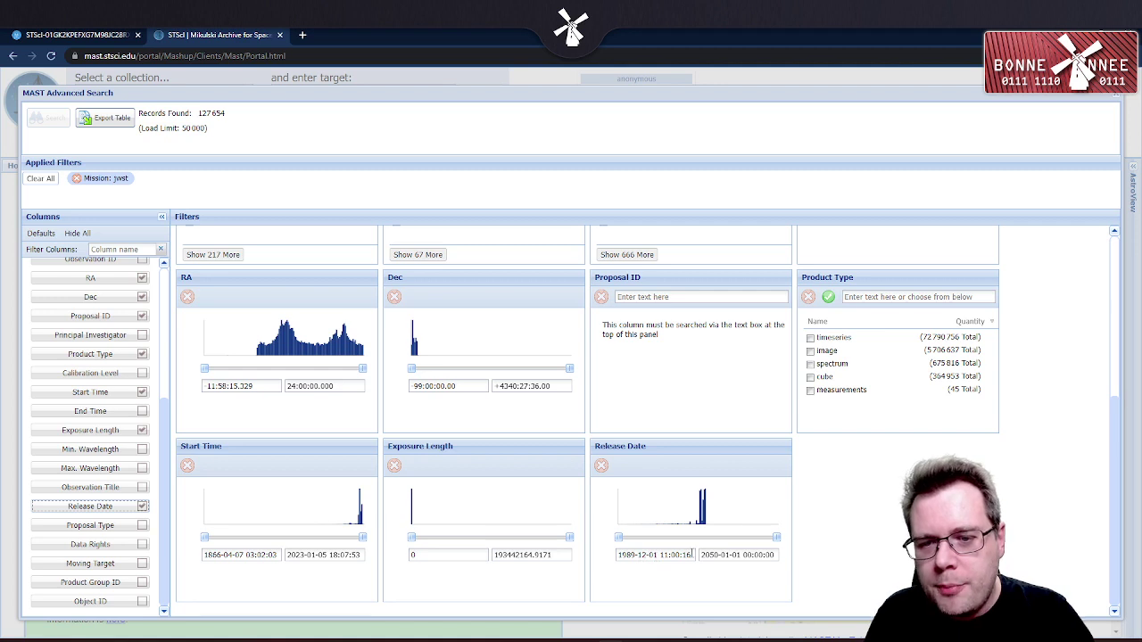
pyautogui.moveTo(692, 553); pyautogui.dragTo(586, 565)
pyautogui.write('202')
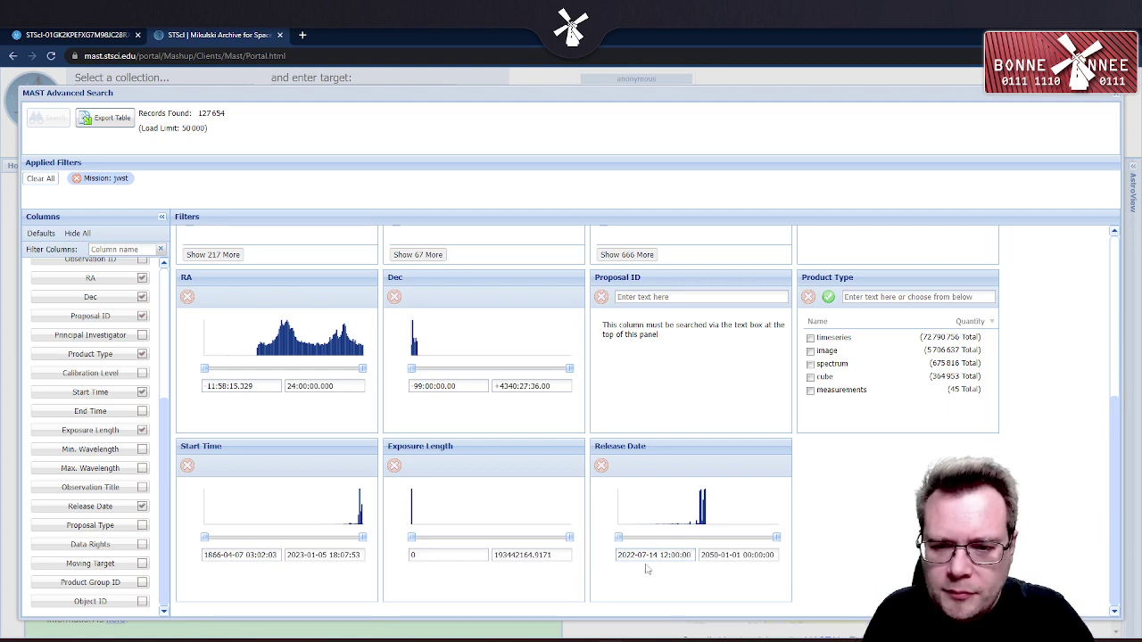
pyautogui.moveTo(702, 554); pyautogui.dragTo(782, 555)
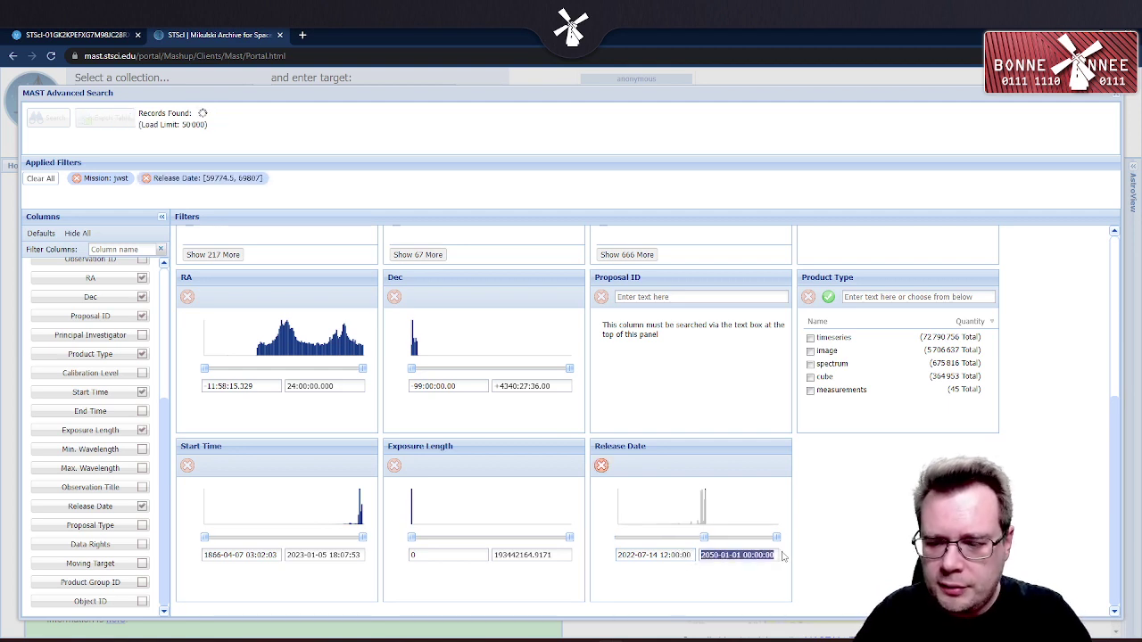
pyautogui.write('20')
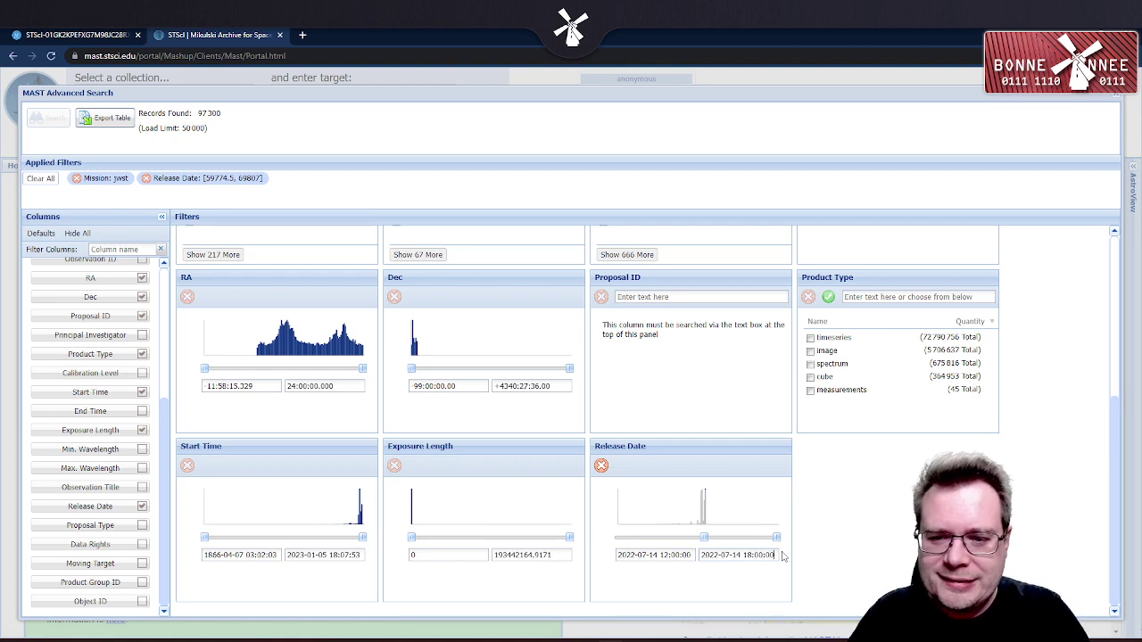
pyautogui.press('Return')
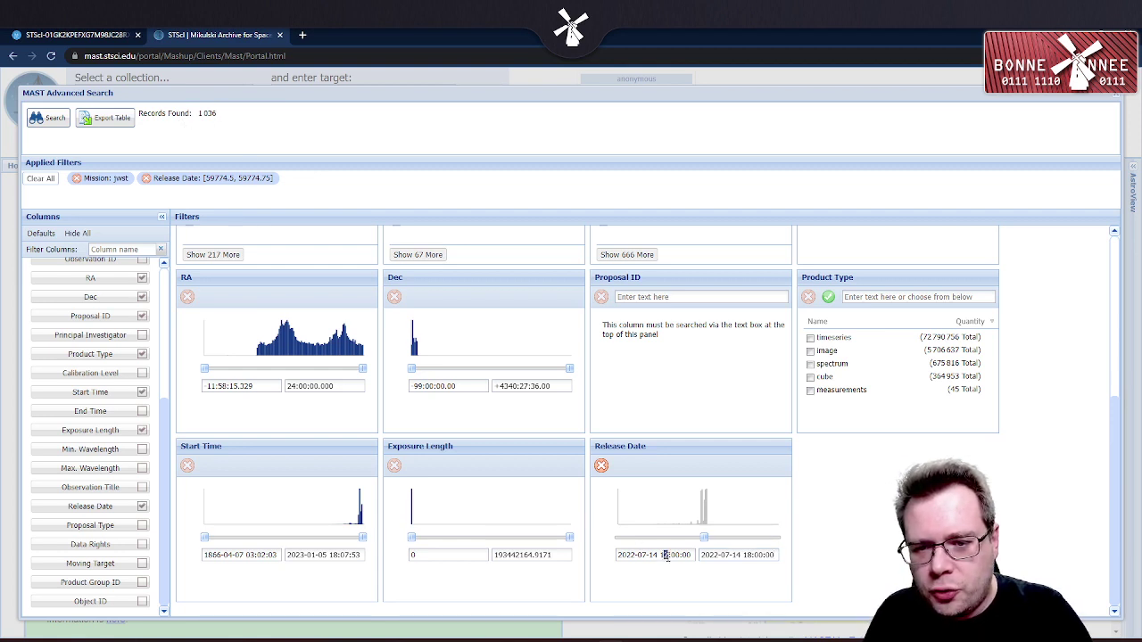
pyautogui.click(748, 554)
pyautogui.press('BackSpace')
pyautogui.write('9')
pyautogui.press('Return')
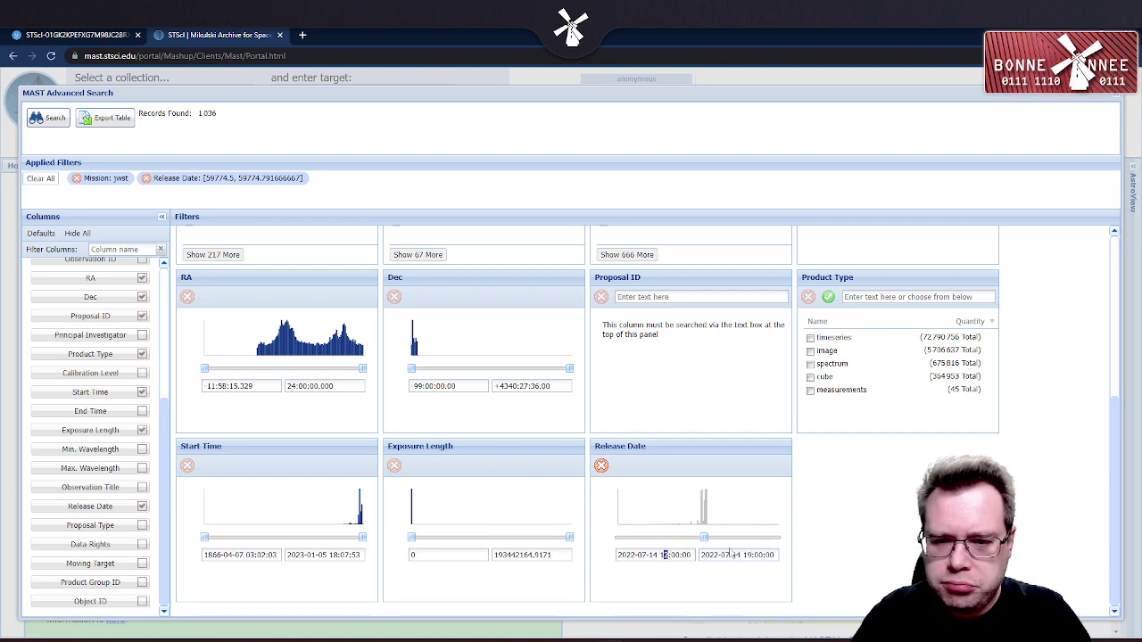
pyautogui.press('Return')
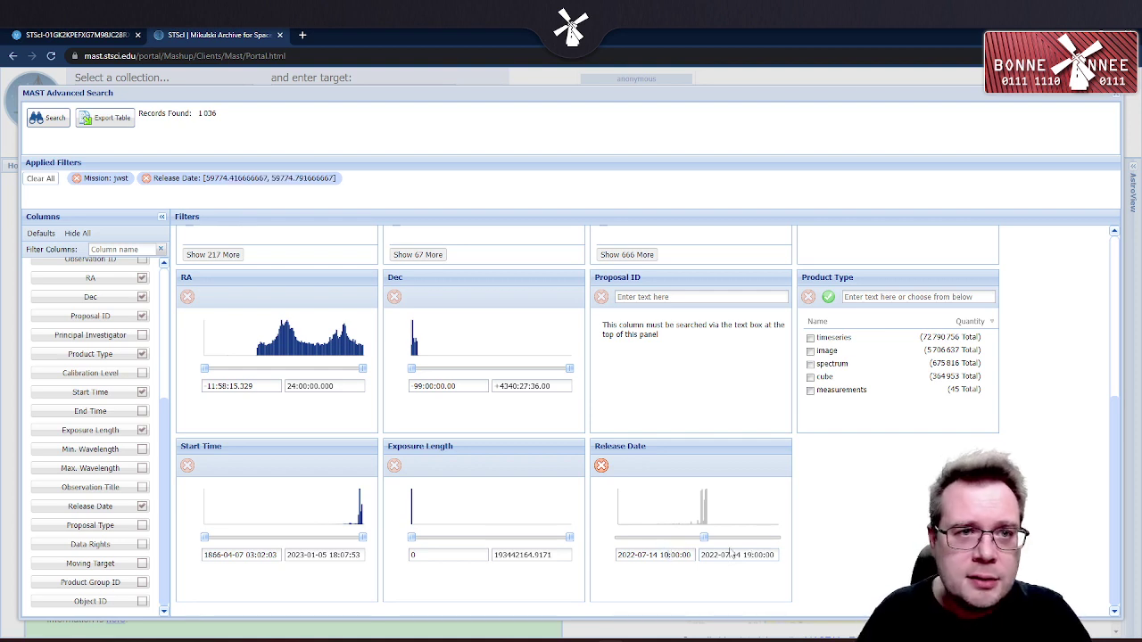
pyautogui.doubleClick(663, 555)
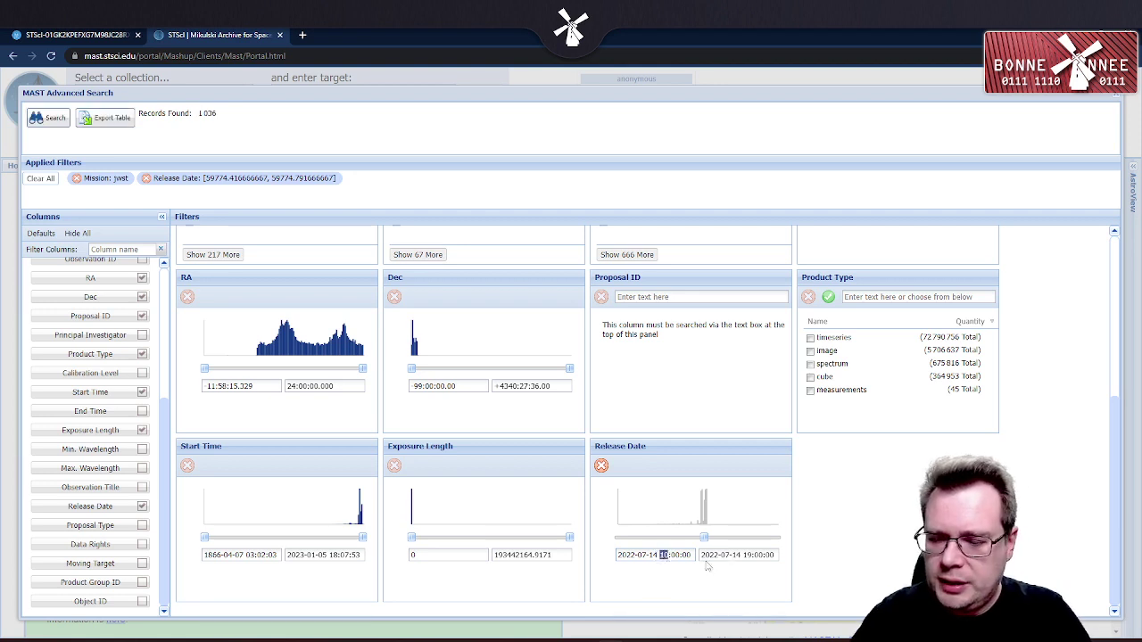
pyautogui.write('05')
pyautogui.press('Return')
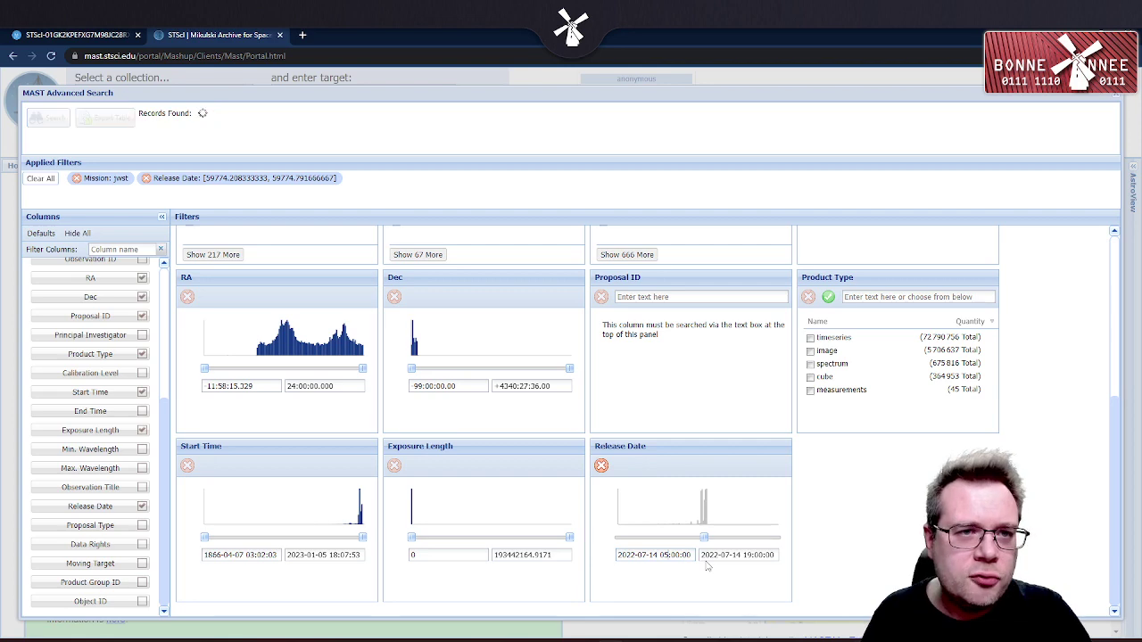
pyautogui.click(49, 117)
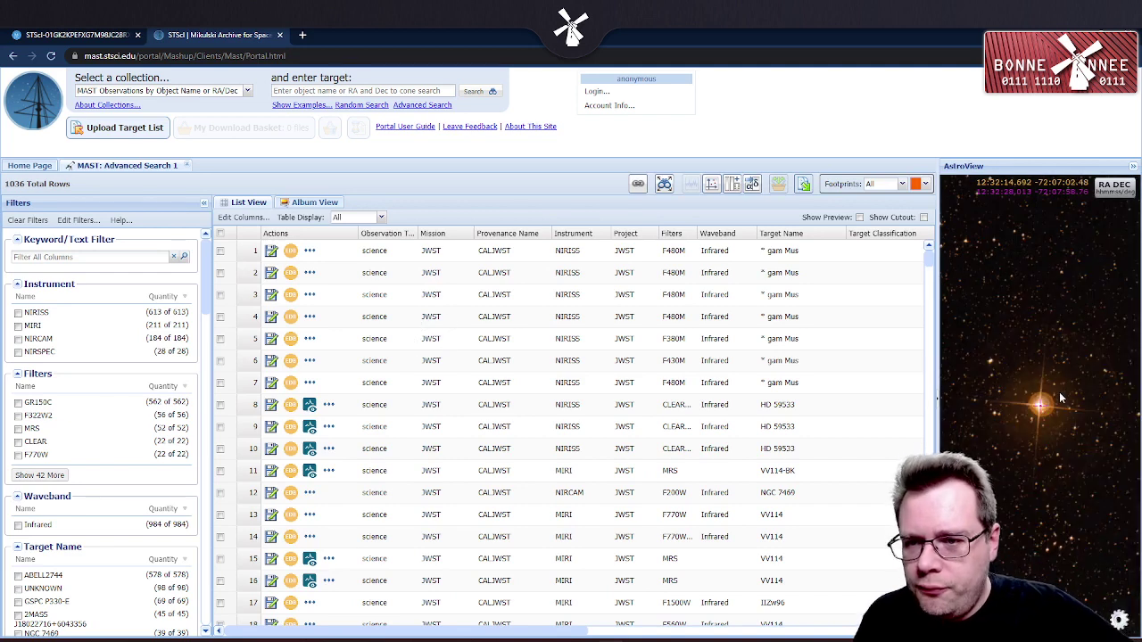
# - Widen the AstroView sky map and select the observations whose footprints cover the central bright star
pyautogui.moveTo(937, 384); pyautogui.dragTo(820, 387)
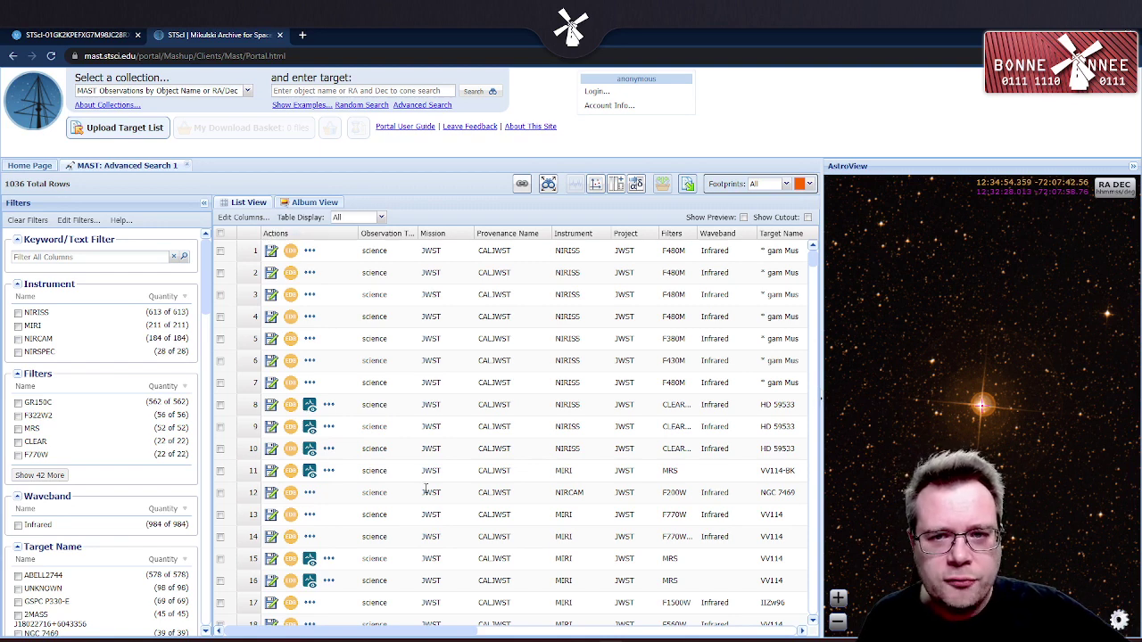
pyautogui.scroll(2, 997, 410)
pyautogui.scroll(3, 997, 411)
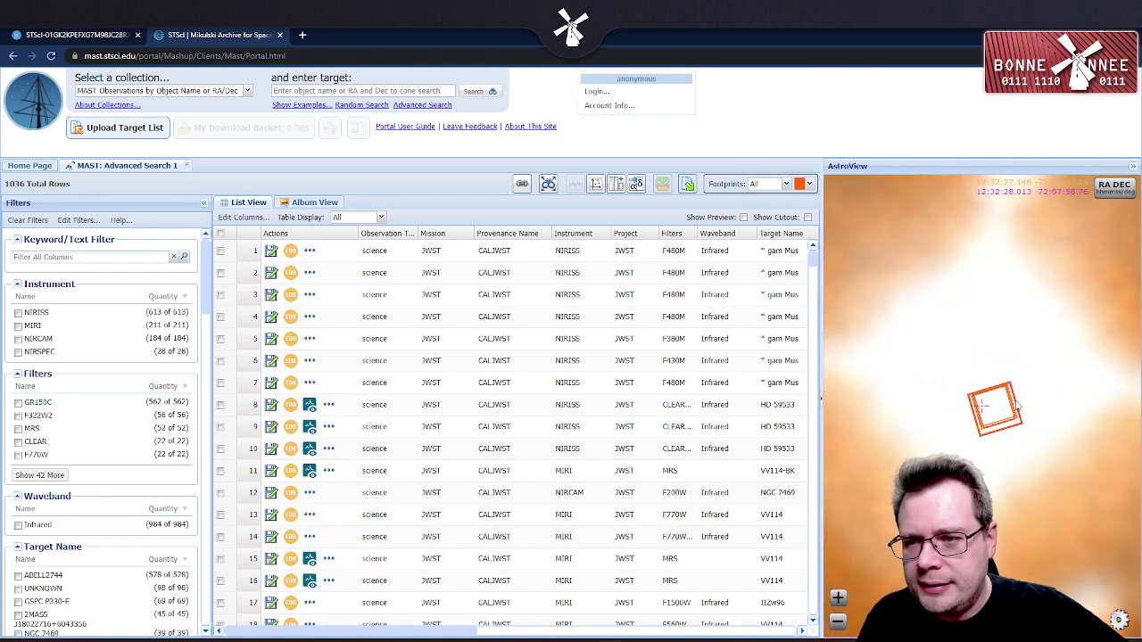
pyautogui.click(1013, 400)
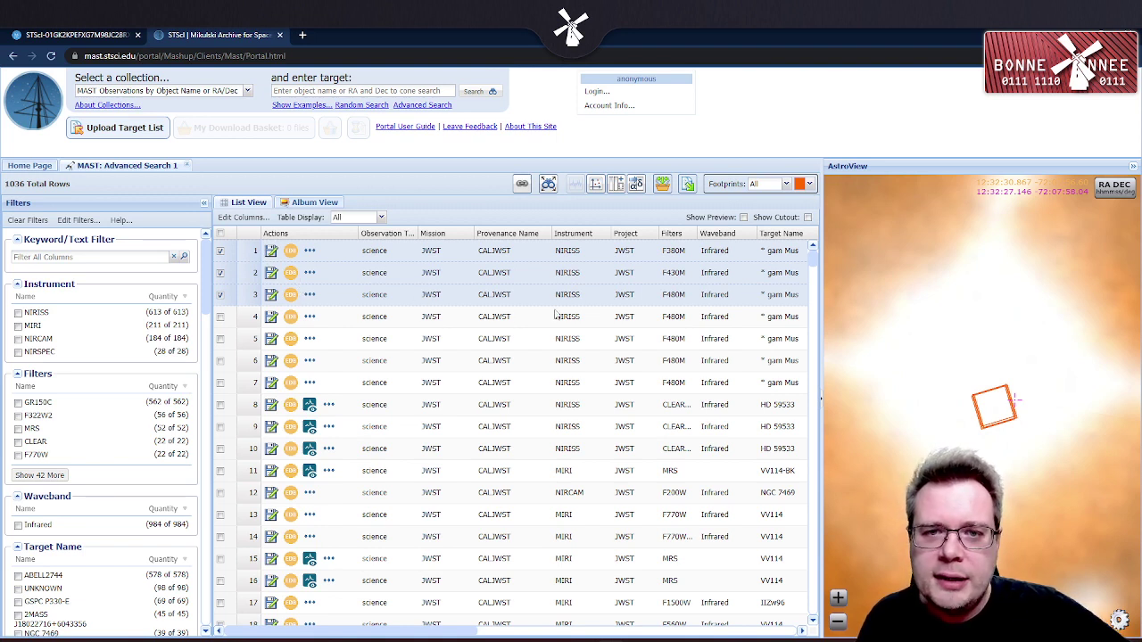
# - Examine the instrument, project and filter values of the listed observations, including the three selected rows
pyautogui.doubleClick(560, 252)
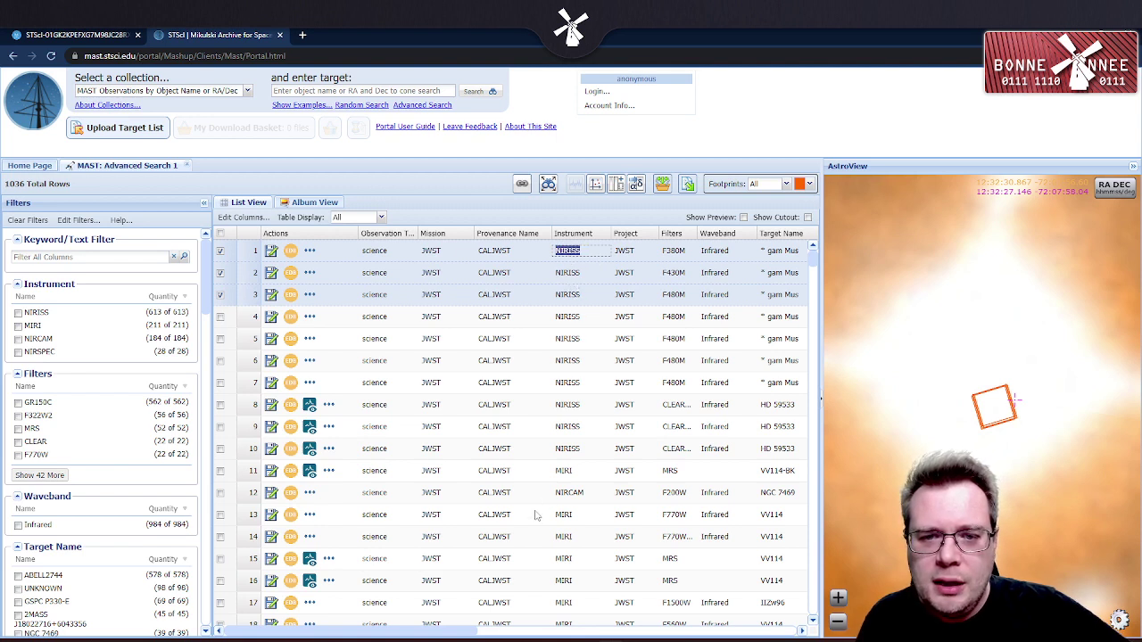
pyautogui.doubleClick(560, 471)
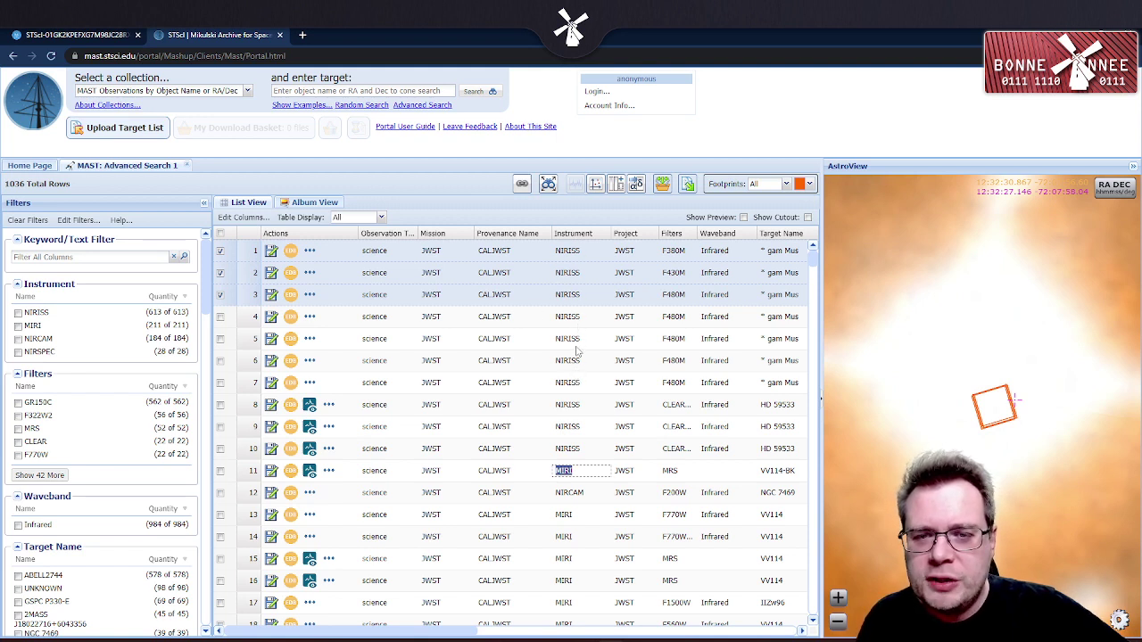
pyautogui.doubleClick(621, 250)
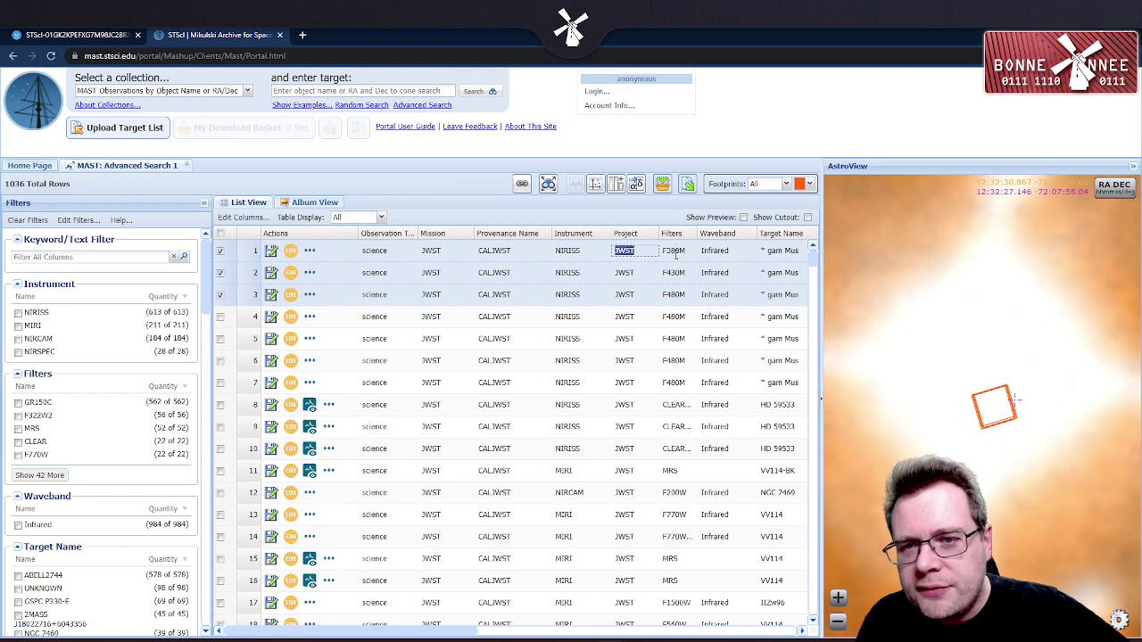
pyautogui.moveTo(664, 251); pyautogui.dragTo(687, 255)
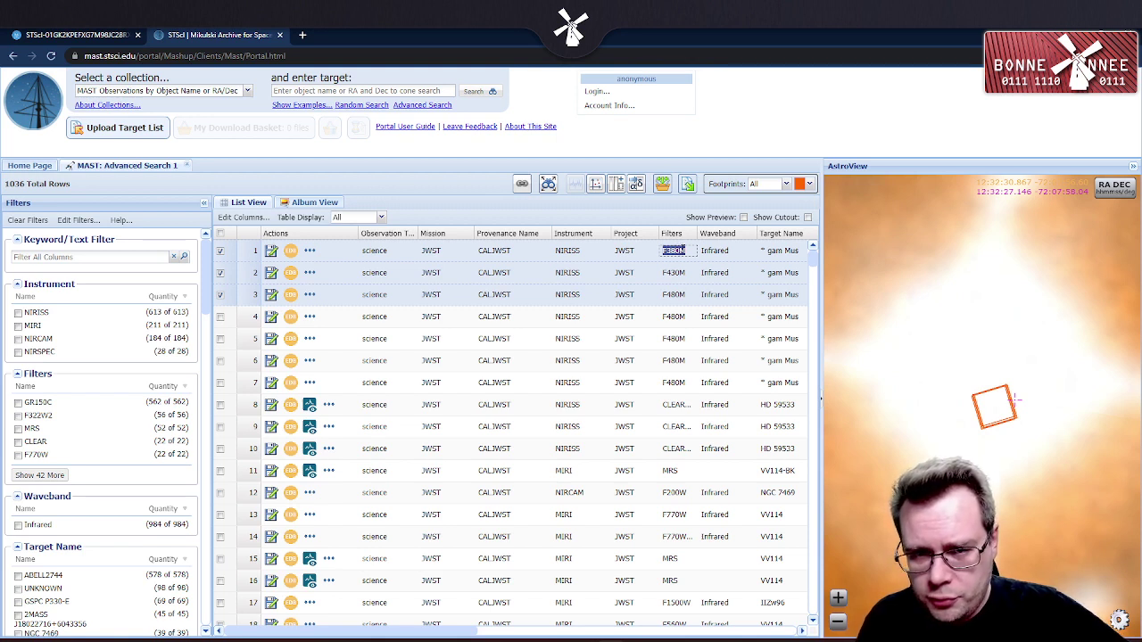
pyautogui.doubleClick(673, 273)
pyautogui.doubleClick(673, 295)
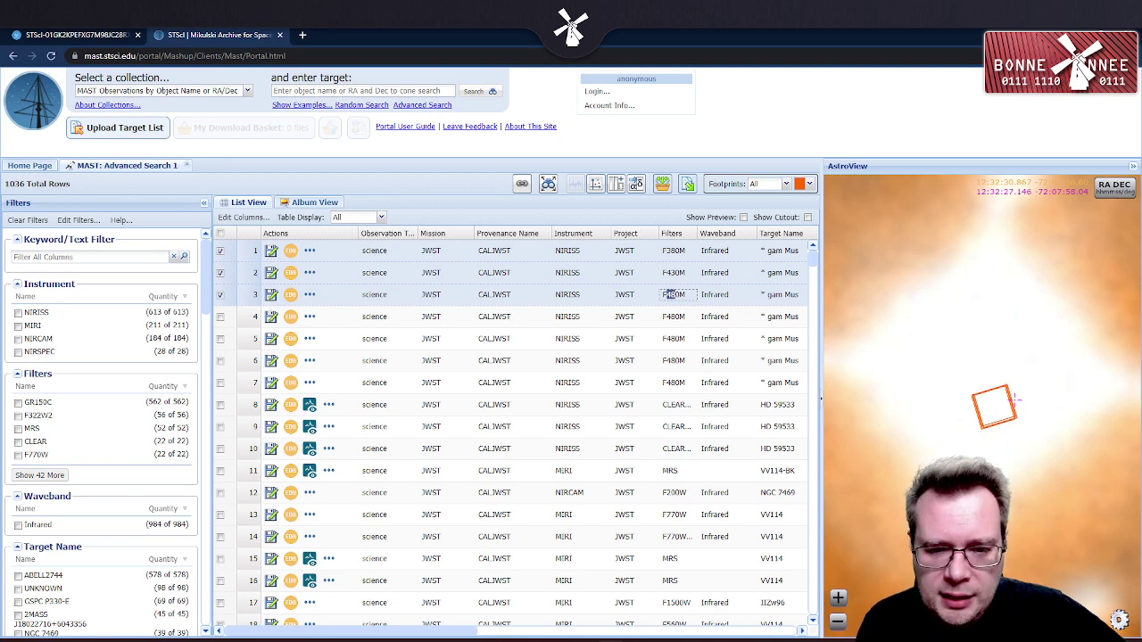
# - Switch to File Explorer, open the JWST folder on DATA (D:) and fit the name column to the full file name
pyautogui.moveTo(585, 638)
pyautogui.press('super+e')
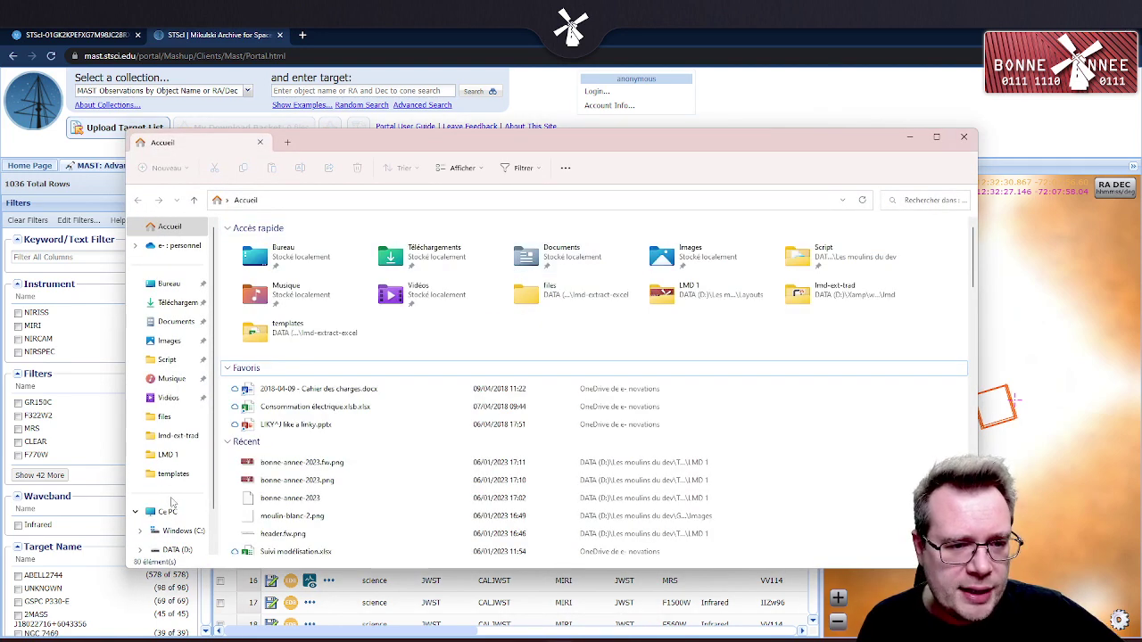
pyautogui.scroll(-2, 165, 473)
pyautogui.click(177, 476)
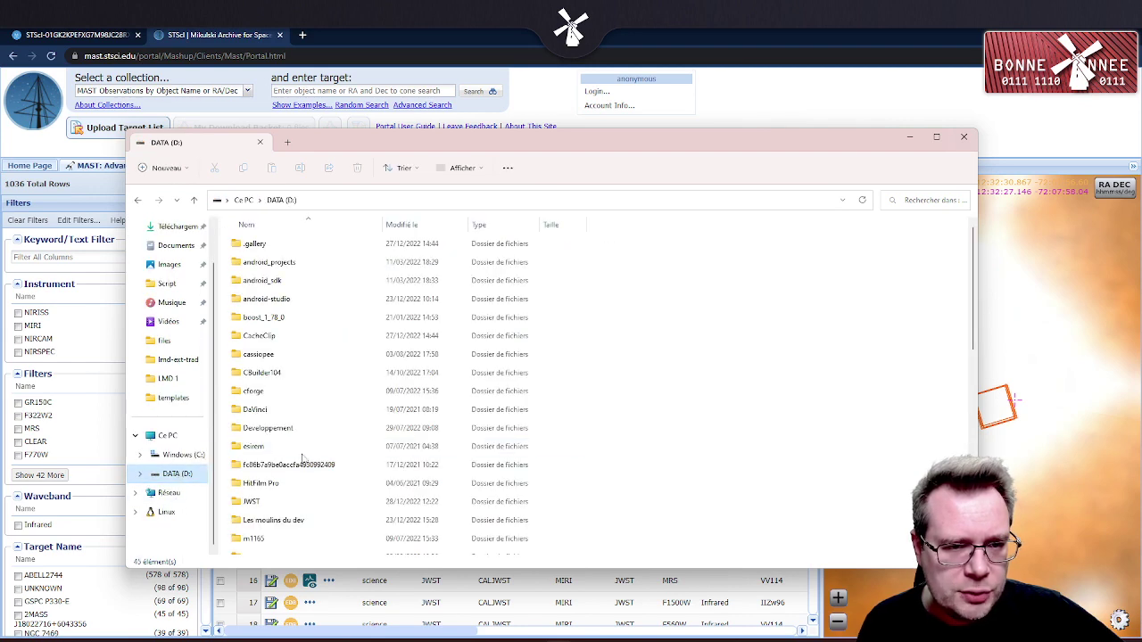
pyautogui.scroll(-4, 286, 419)
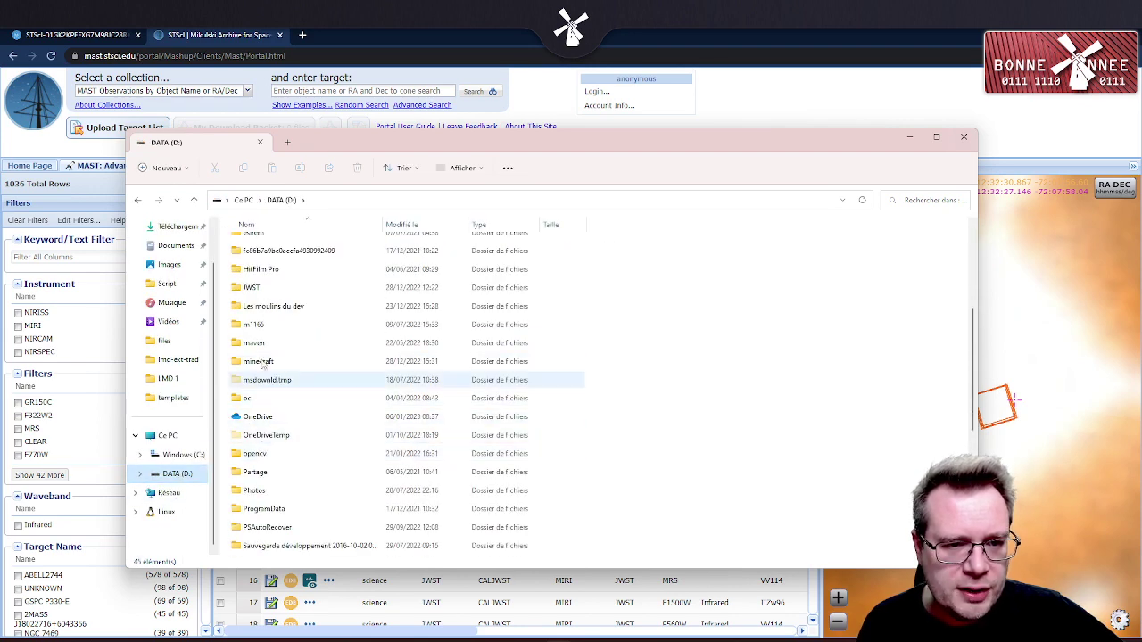
pyautogui.doubleClick(257, 290)
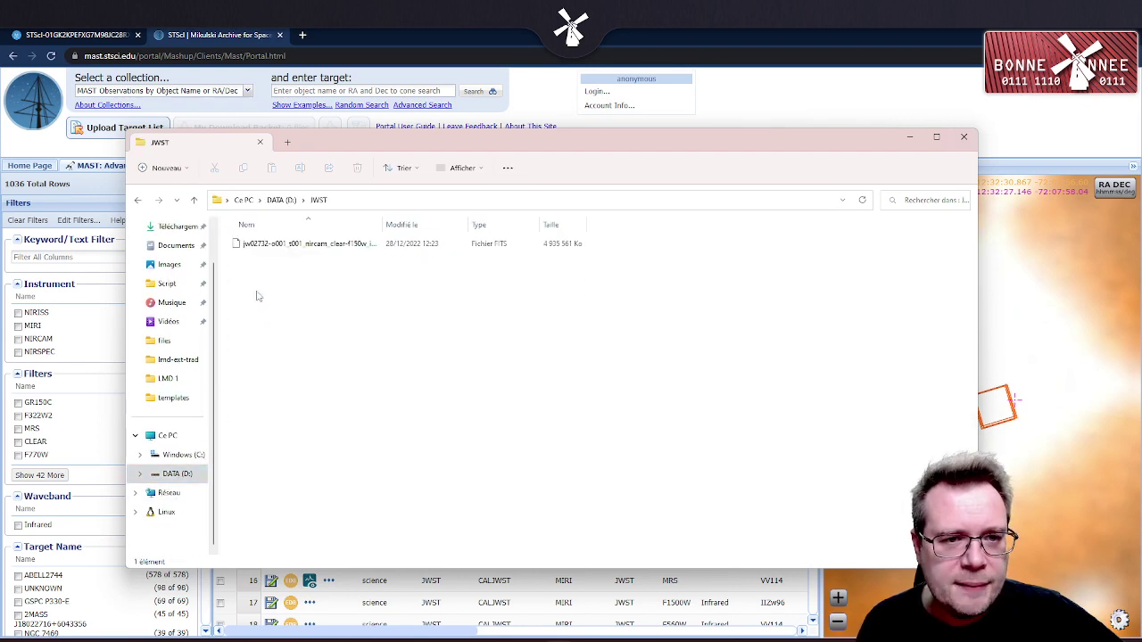
pyautogui.doubleClick(382, 225)
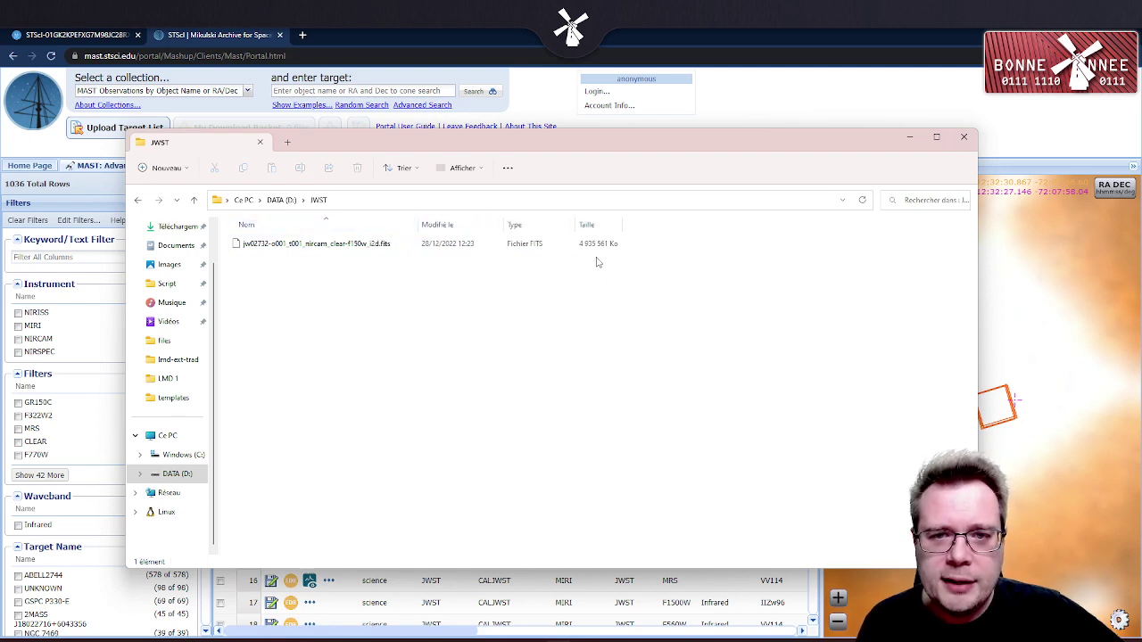
# - Select the jw02732 NIRCam FITS file and choose to open it with another application located on the PC
pyautogui.moveTo(709, 141); pyautogui.dragTo(787, 177)
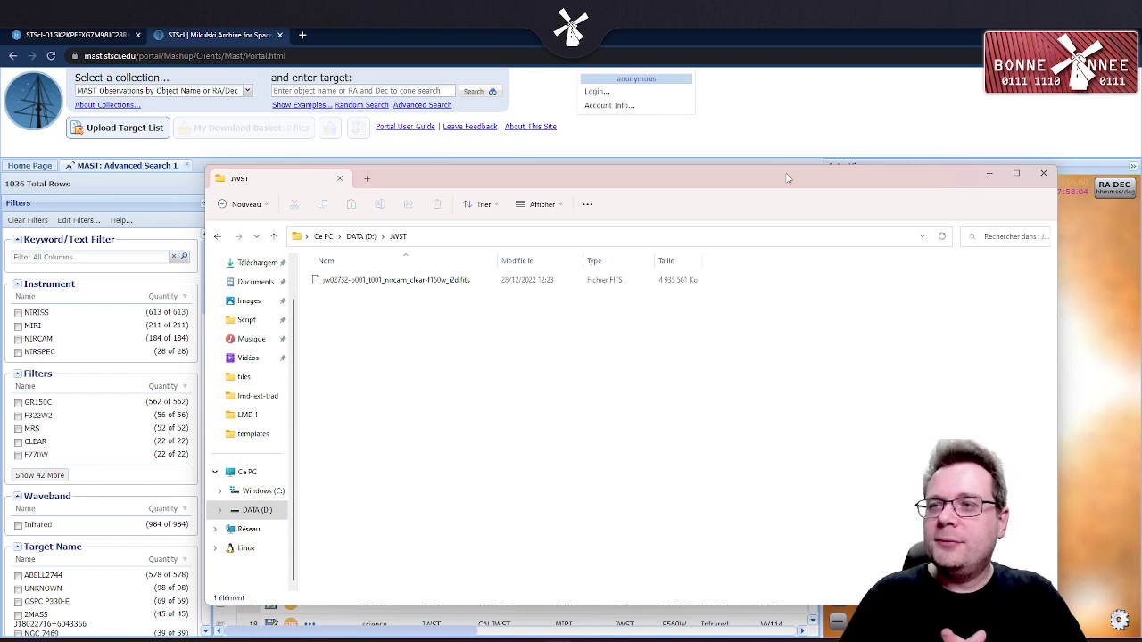
pyautogui.click(670, 284)
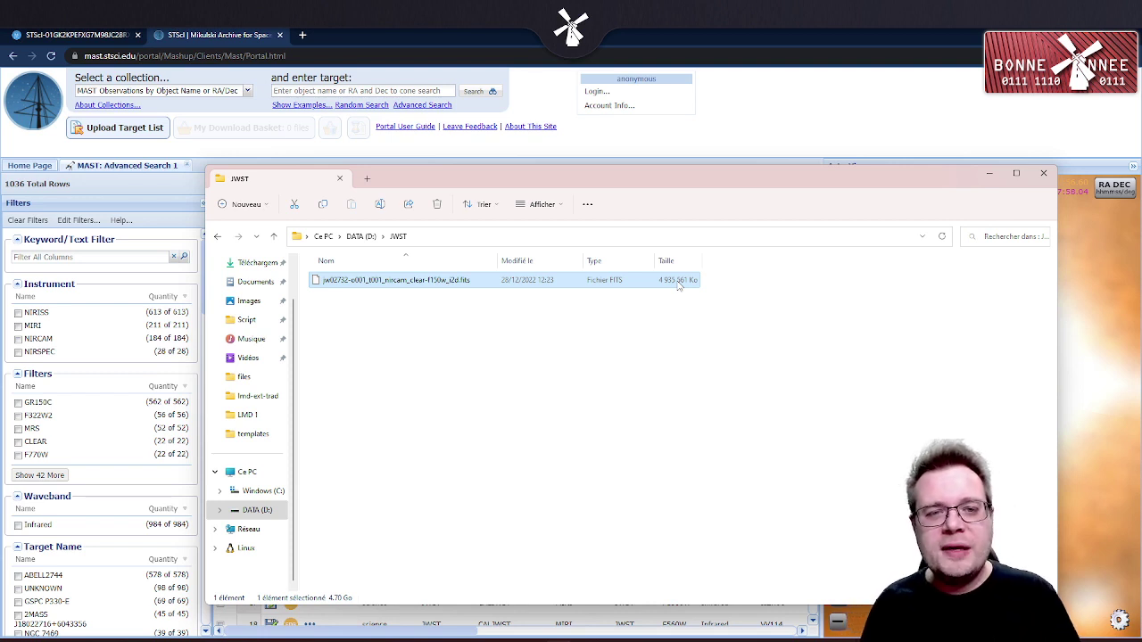
pyautogui.rightClick(410, 287)
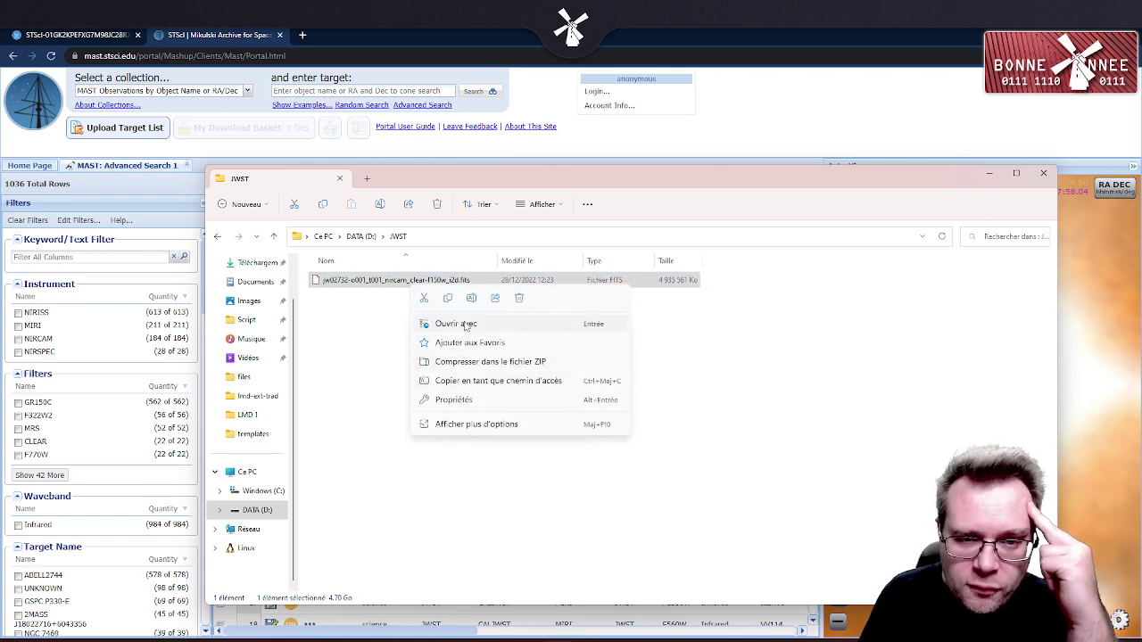
pyautogui.press('Escape')
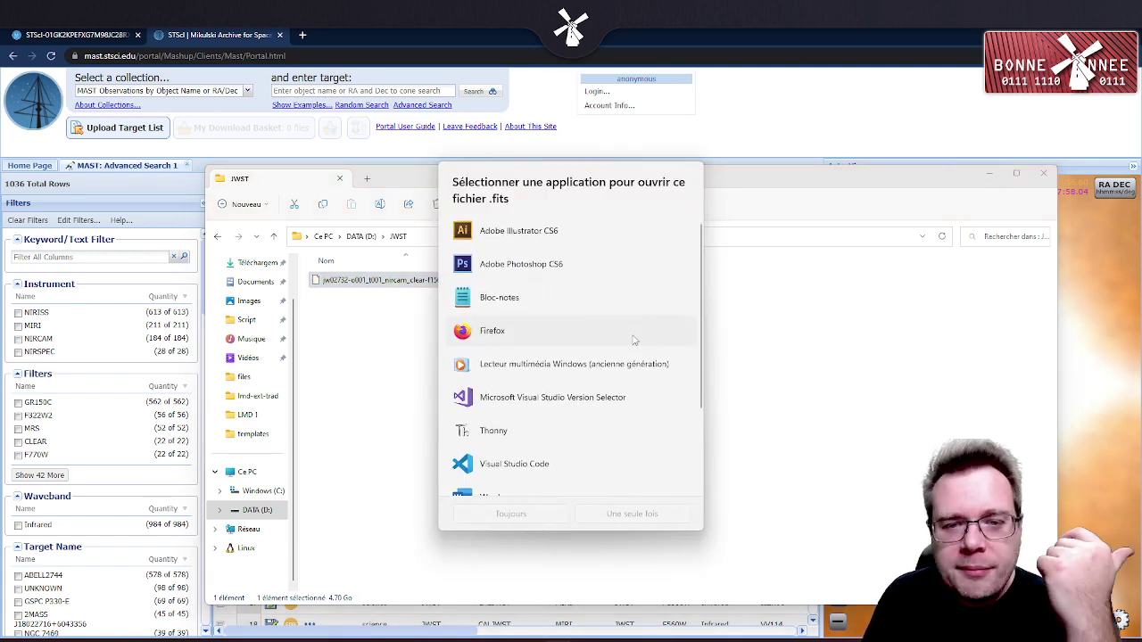
pyautogui.scroll(-3, 561, 339)
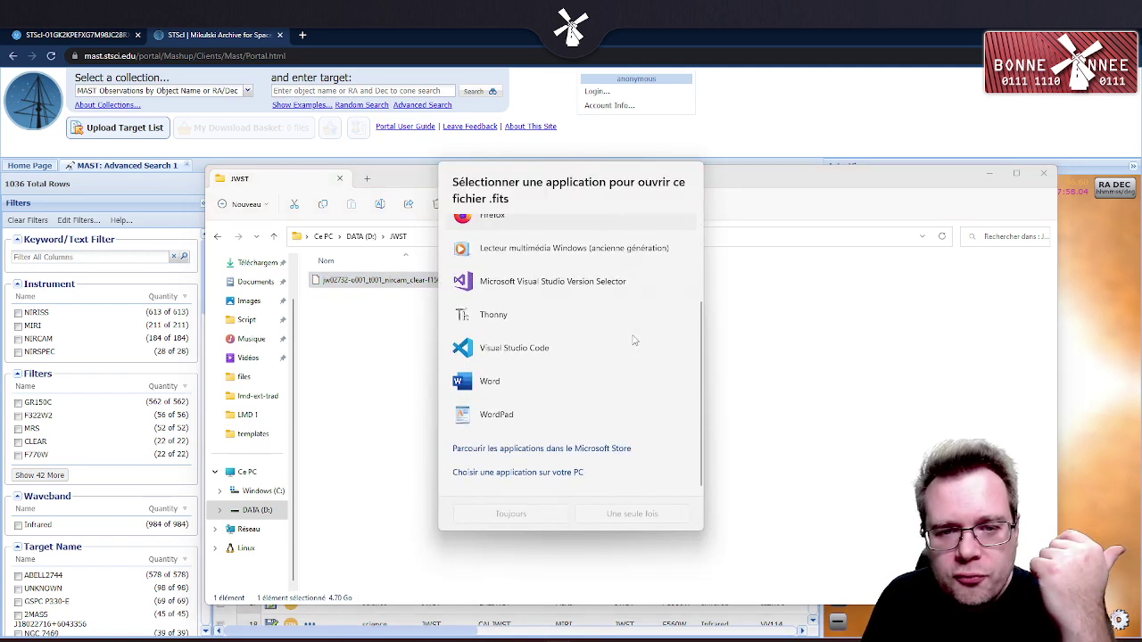
pyautogui.click(533, 478)
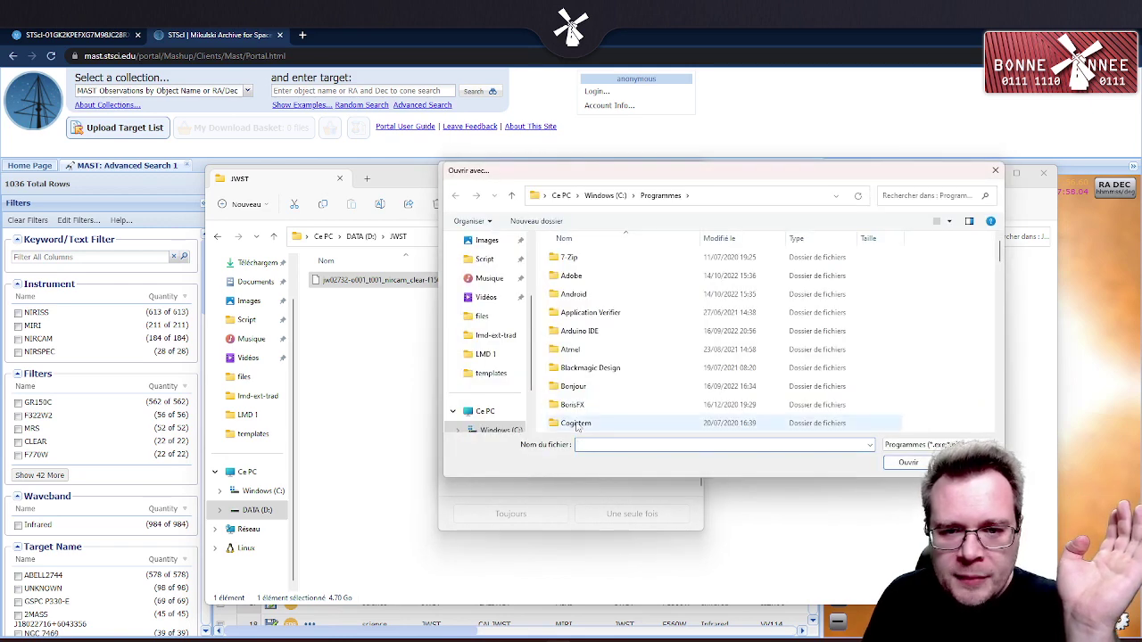
# - Set notepad++.exe from the Notepad++ folder in Programmes (x86) as the application that always opens .fits files
pyautogui.scroll(-10, 612, 341)
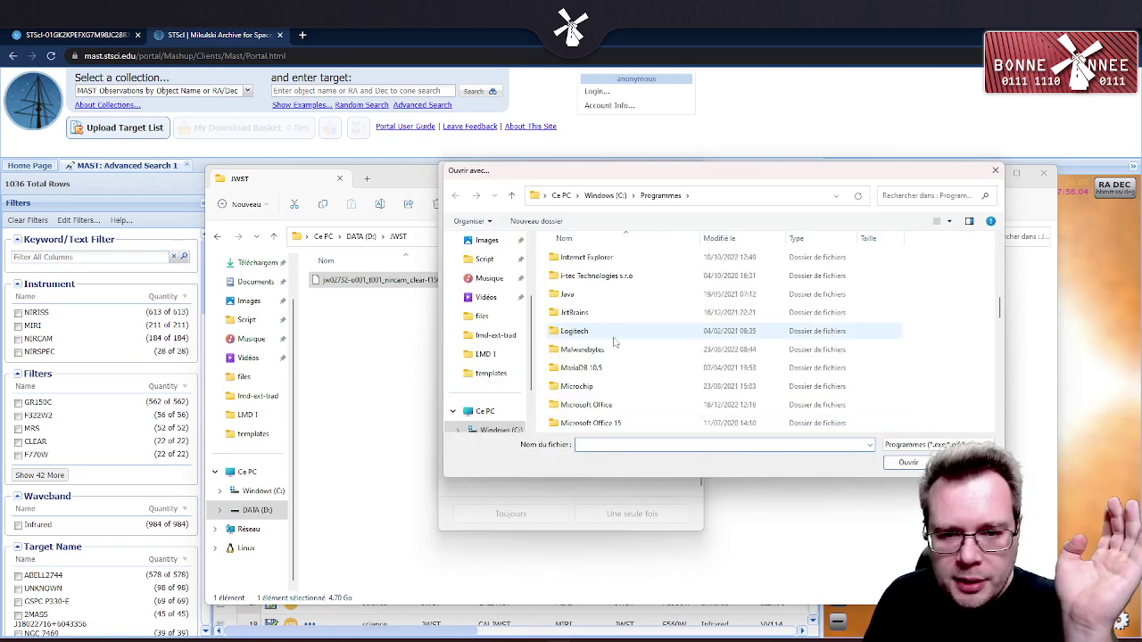
pyautogui.scroll(-9, 612, 341)
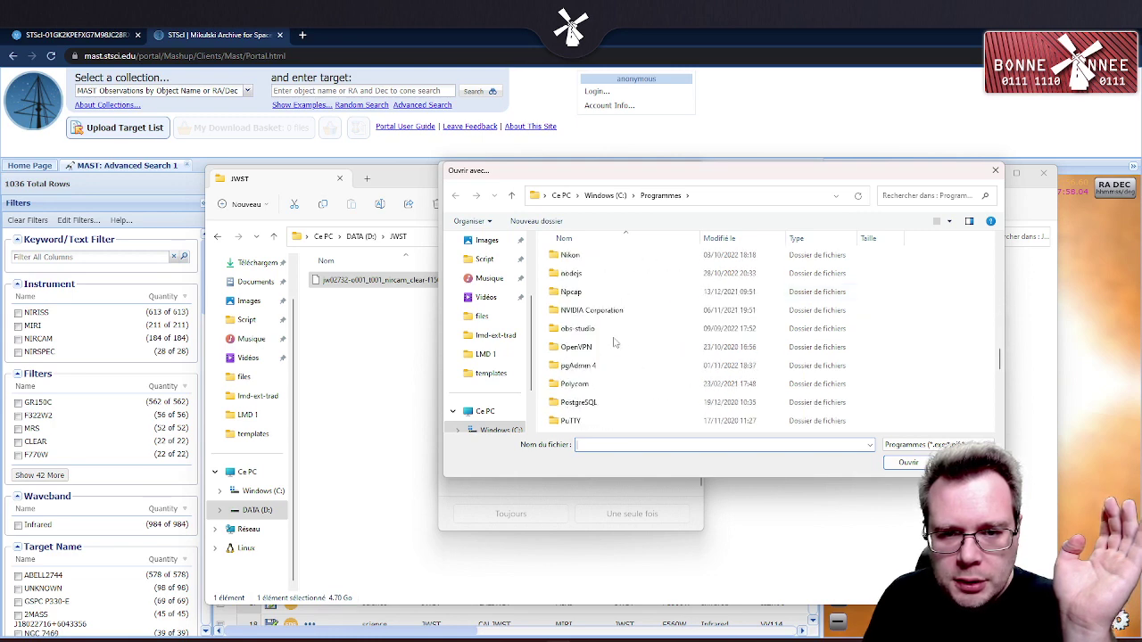
pyautogui.click(605, 196)
pyautogui.scroll(-2, 616, 366)
pyautogui.doubleClick(610, 331)
pyautogui.scroll(-6, 612, 327)
pyautogui.scroll(-2, 610, 324)
pyautogui.doubleClick(612, 305)
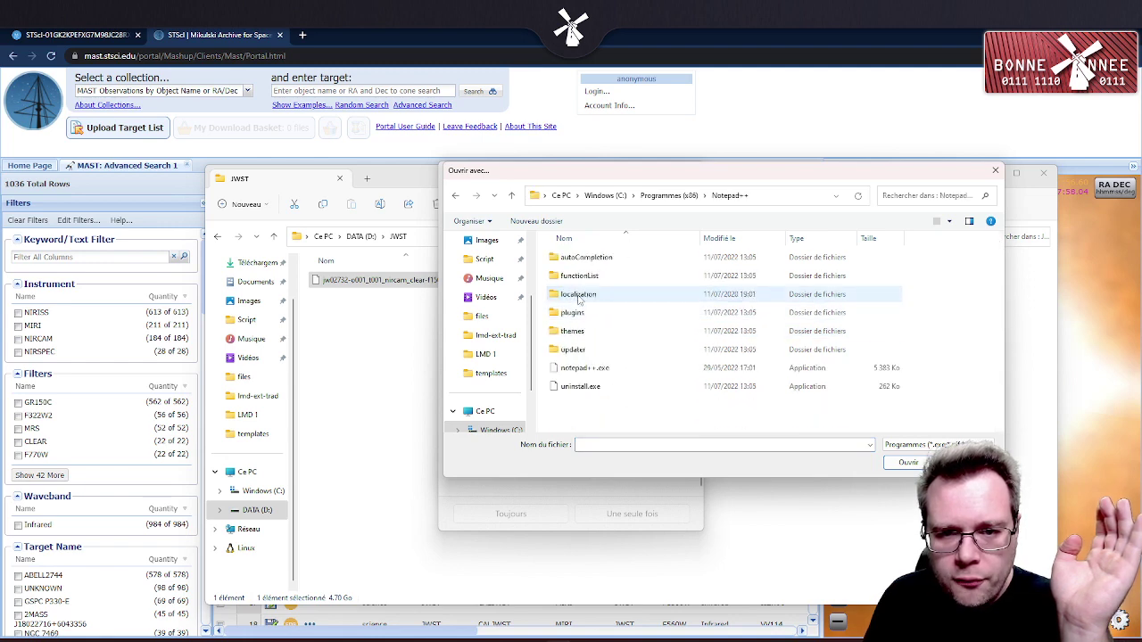
pyautogui.doubleClick(585, 368)
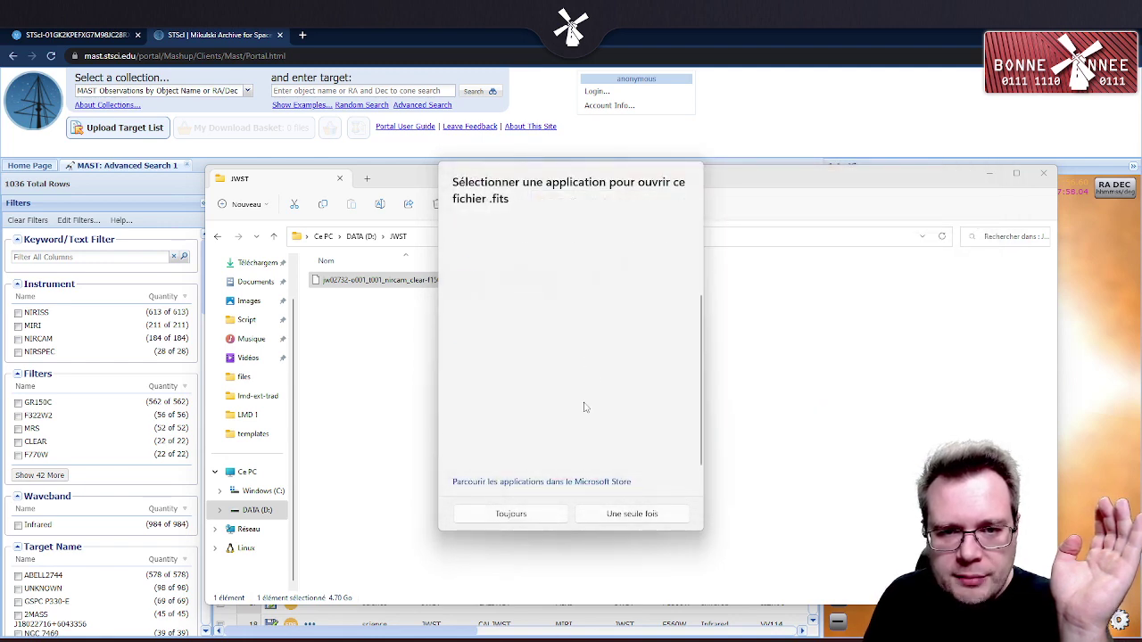
pyautogui.click(562, 519)
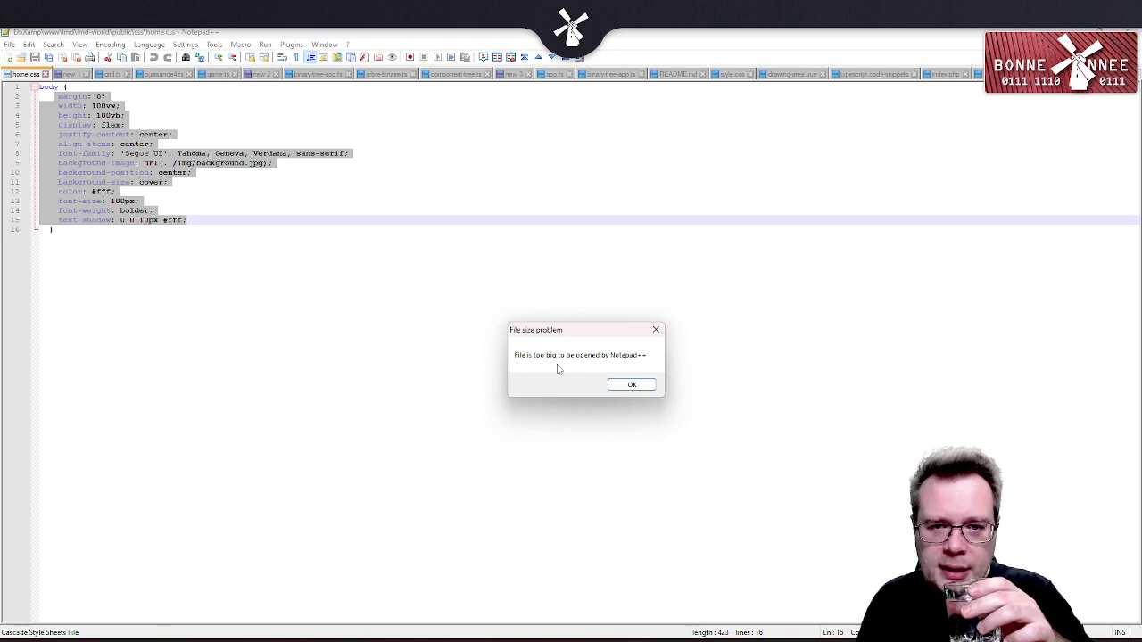
# - Dismiss the error dialogs and close Notepad++ to return to the JWST folder
pyautogui.click(656, 330)
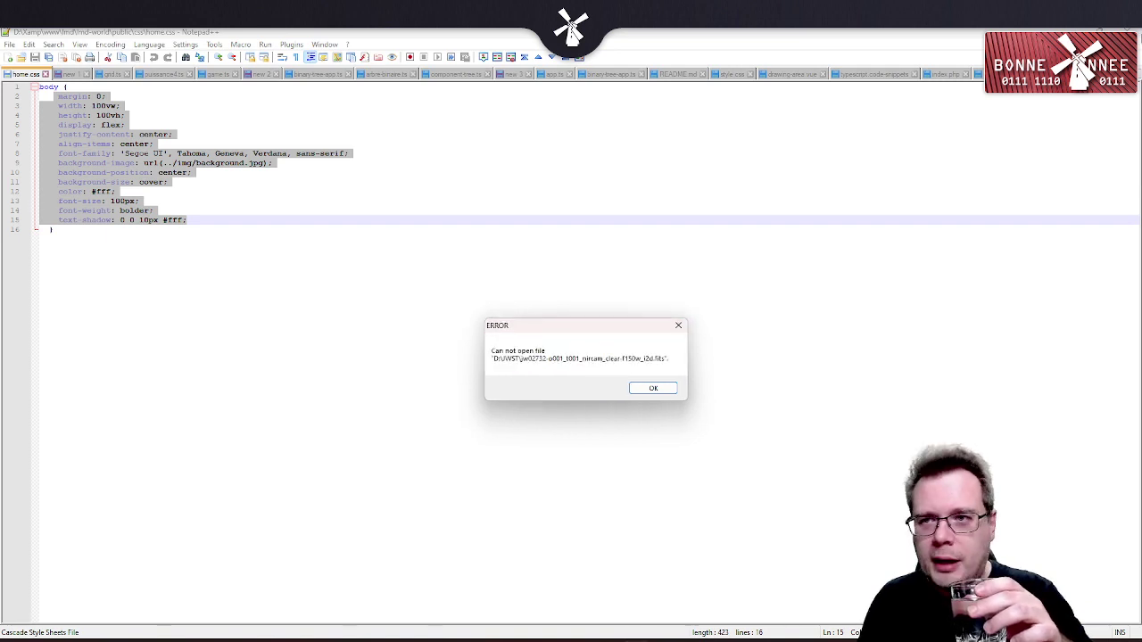
pyautogui.click(673, 327)
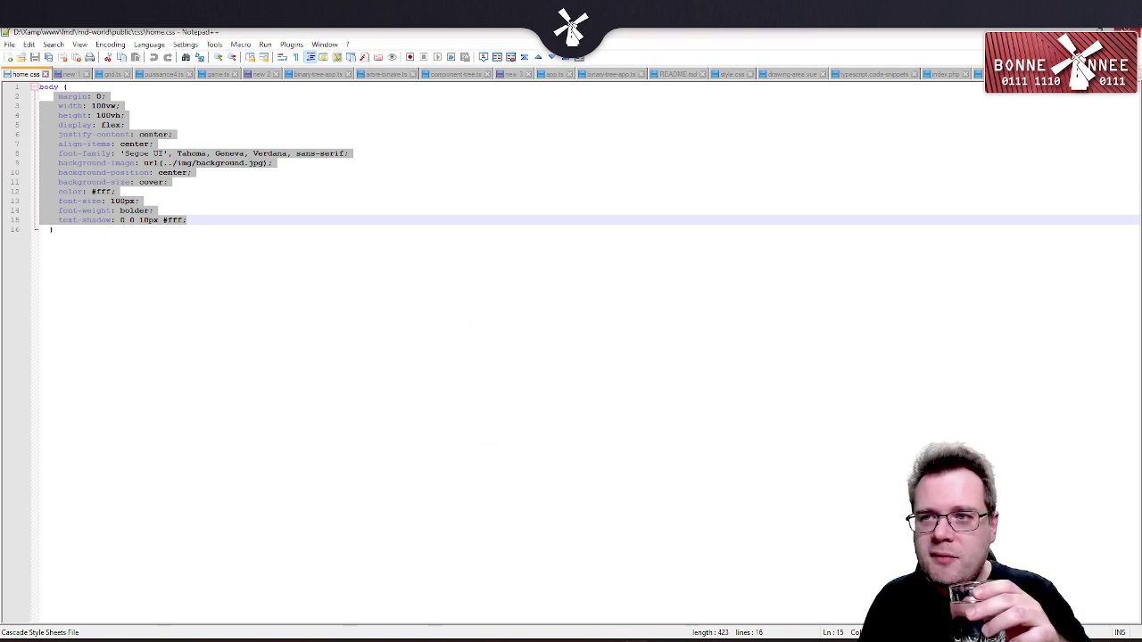
pyautogui.hotkey('alt', 'F4')
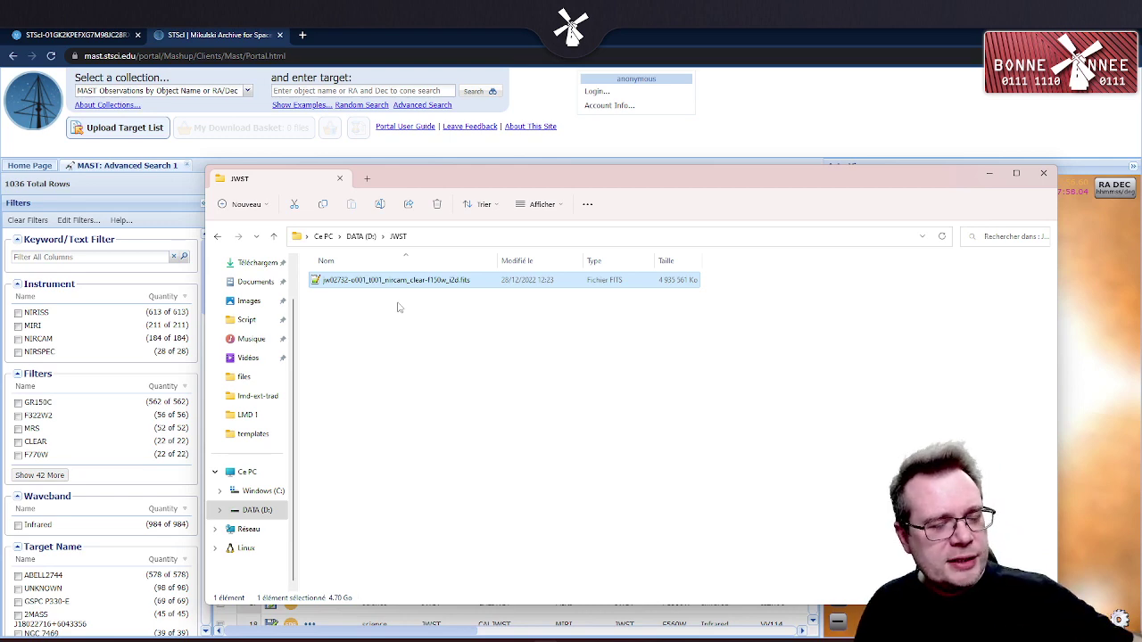
# - Switch to Chrome, search for "jwst fits documentation" in a new tab and open the JWST Data Formats page
pyautogui.hotkey('alt', 'Tab')
pyautogui.hotkey('ctrl', 't')
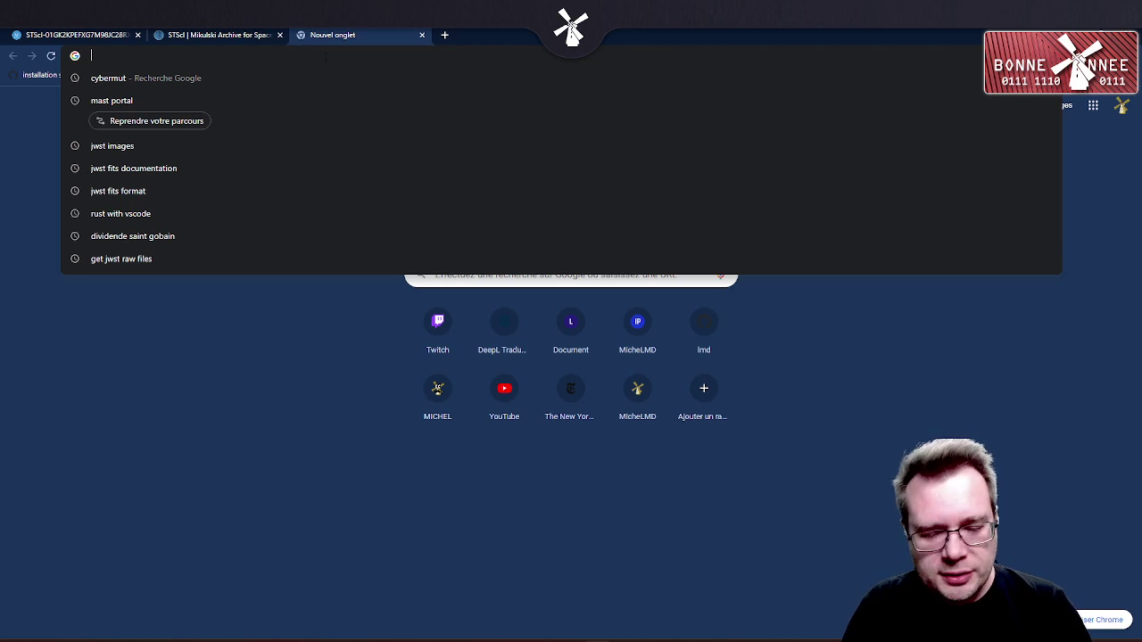
pyautogui.write('jwst')
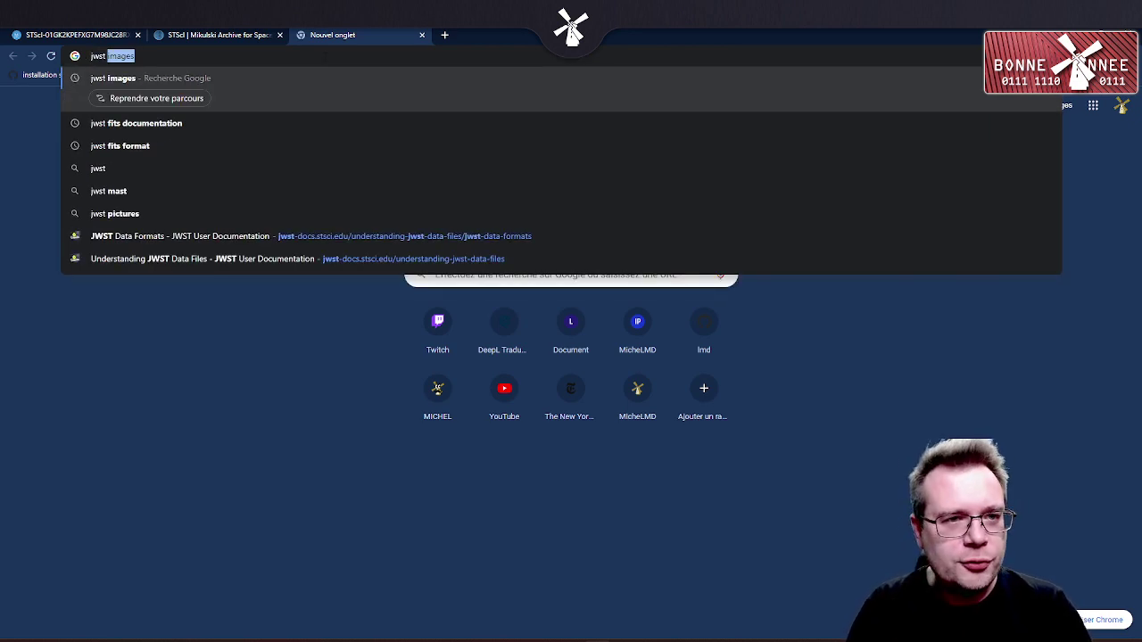
pyautogui.press('Down')
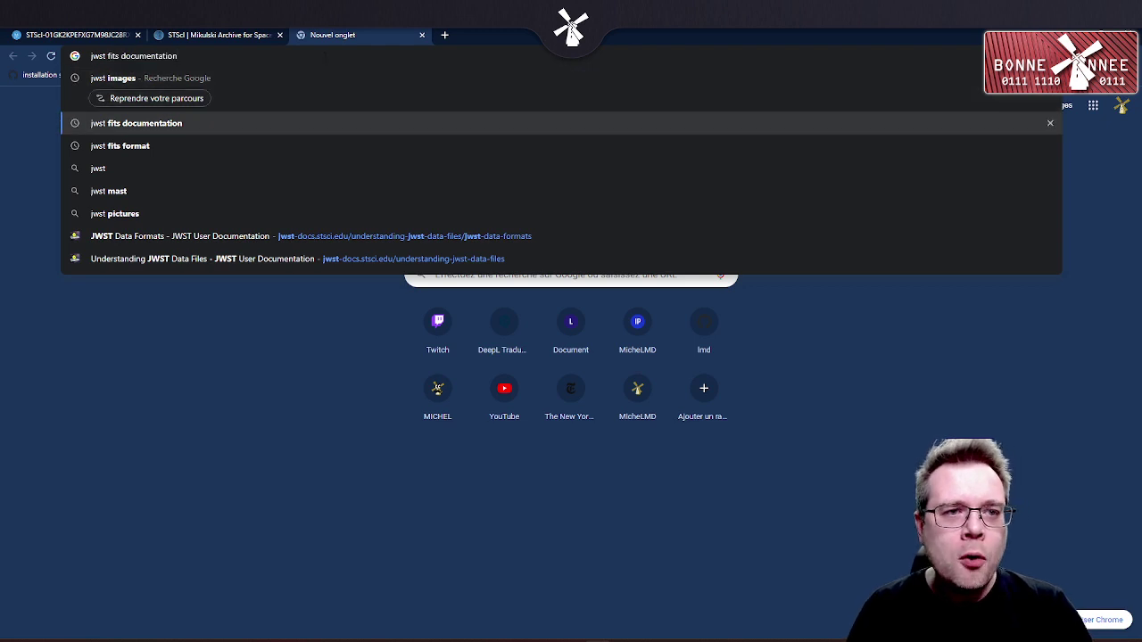
pyautogui.press('Return')
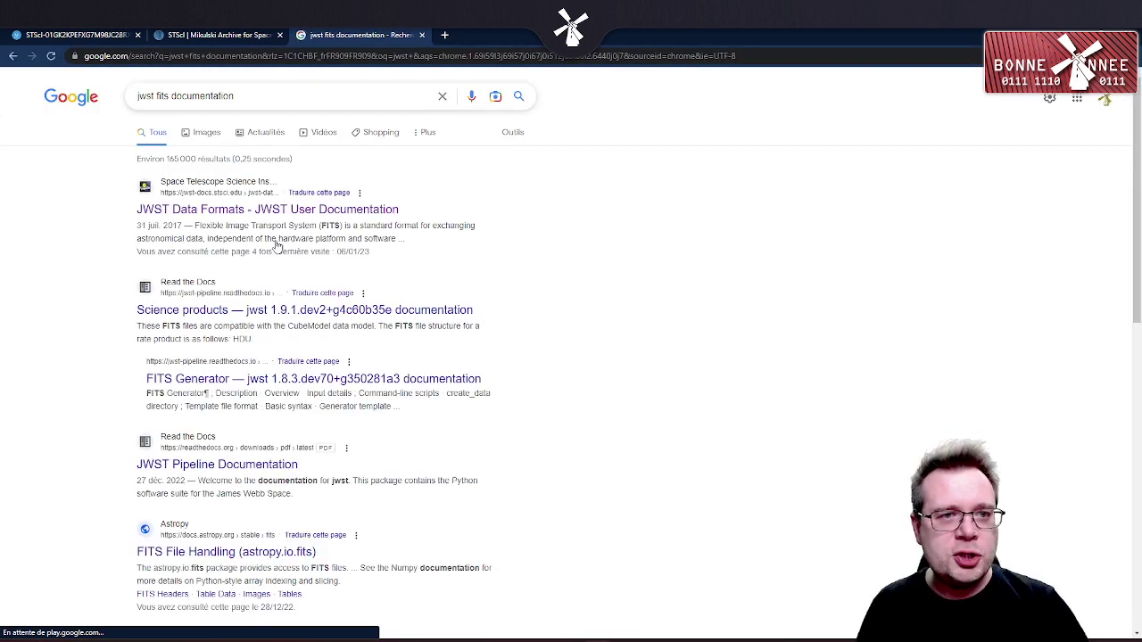
pyautogui.click(176, 212)
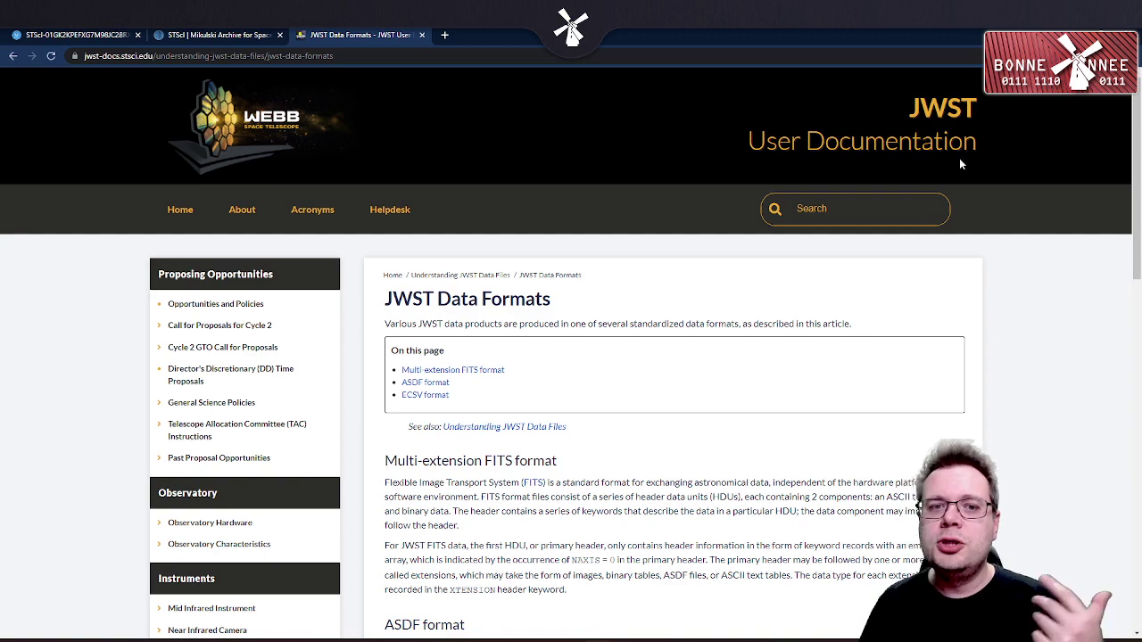
# - Examine the FITS format description and the Mid Infrared Instrument page with its field-of-view figure, and return to the JWST Data Formats page
pyautogui.scroll(-3, 307, 557)
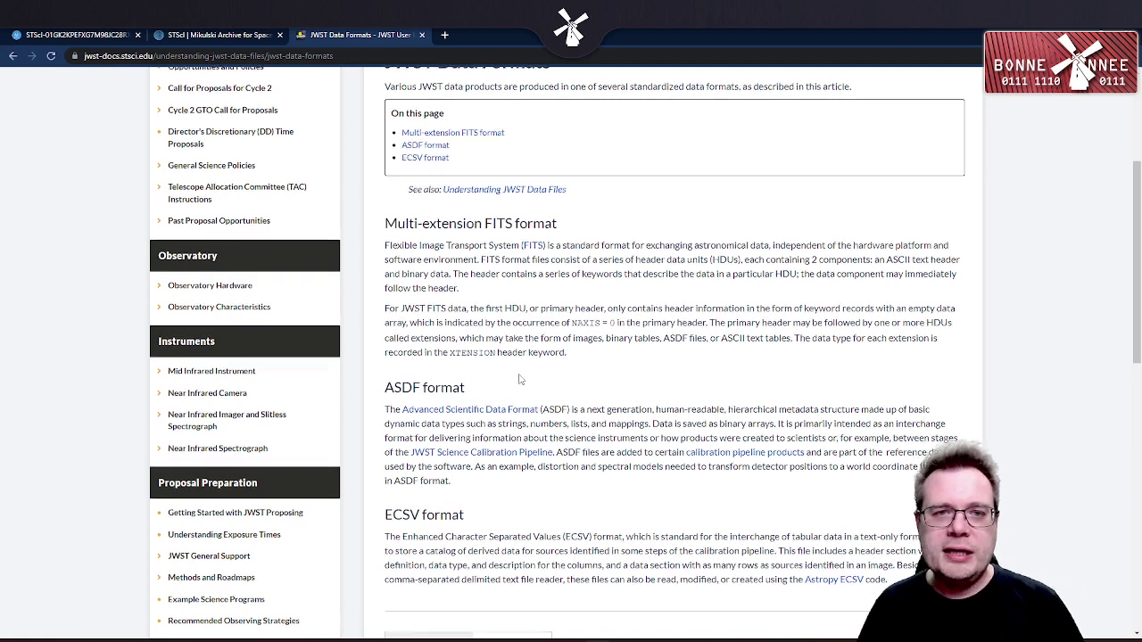
pyautogui.scroll(1, 519, 379)
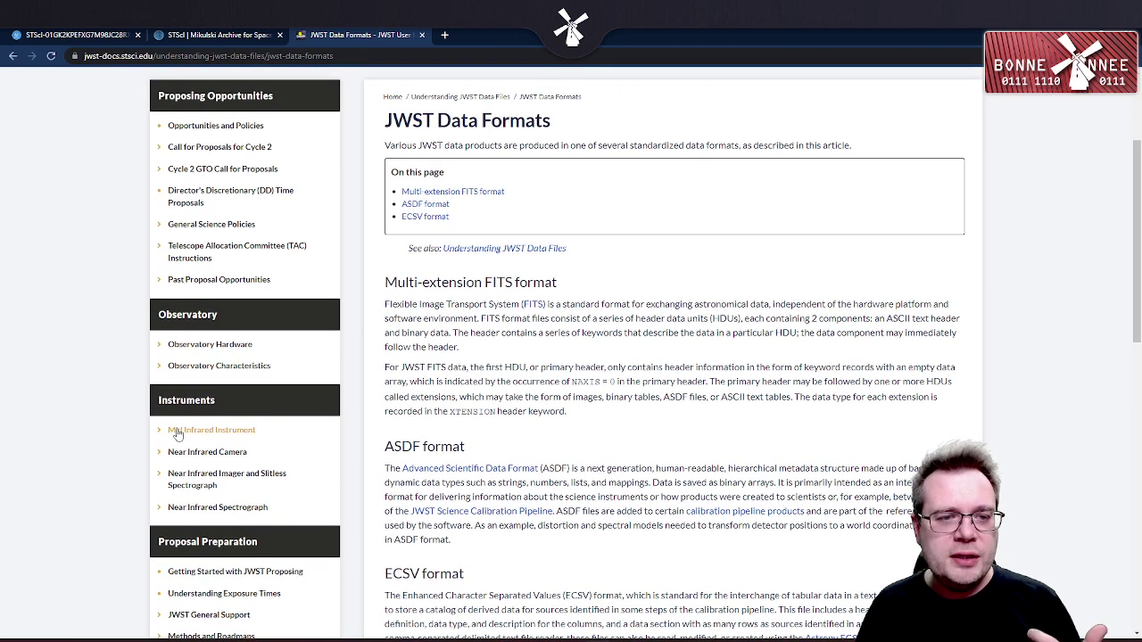
pyautogui.click(217, 432)
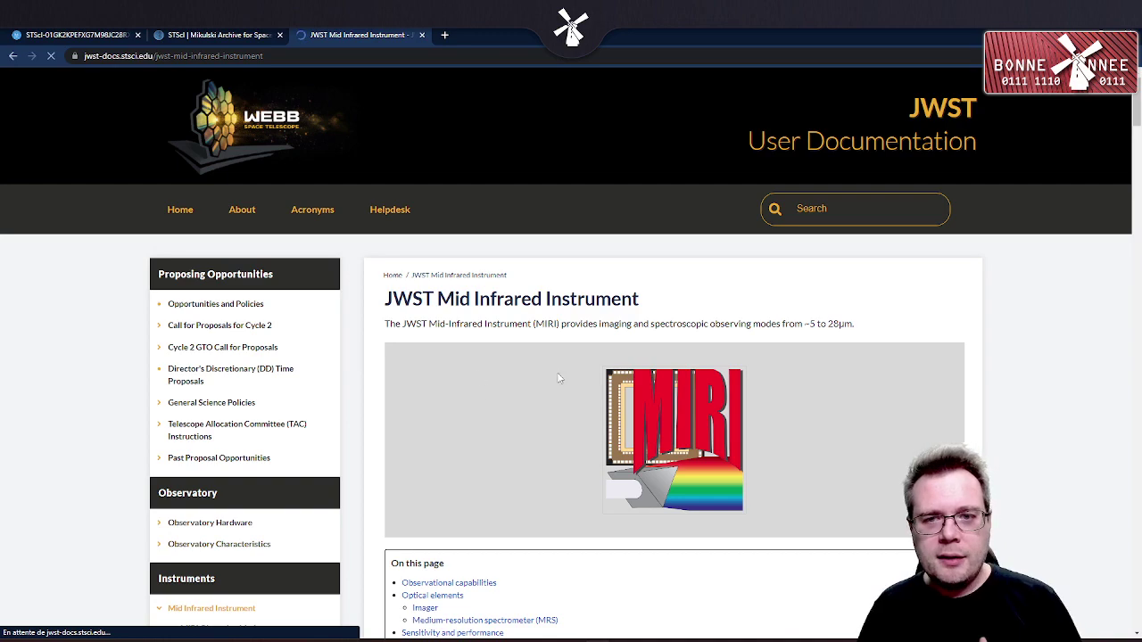
pyautogui.scroll(-8, 535, 371)
pyautogui.scroll(-1, 562, 363)
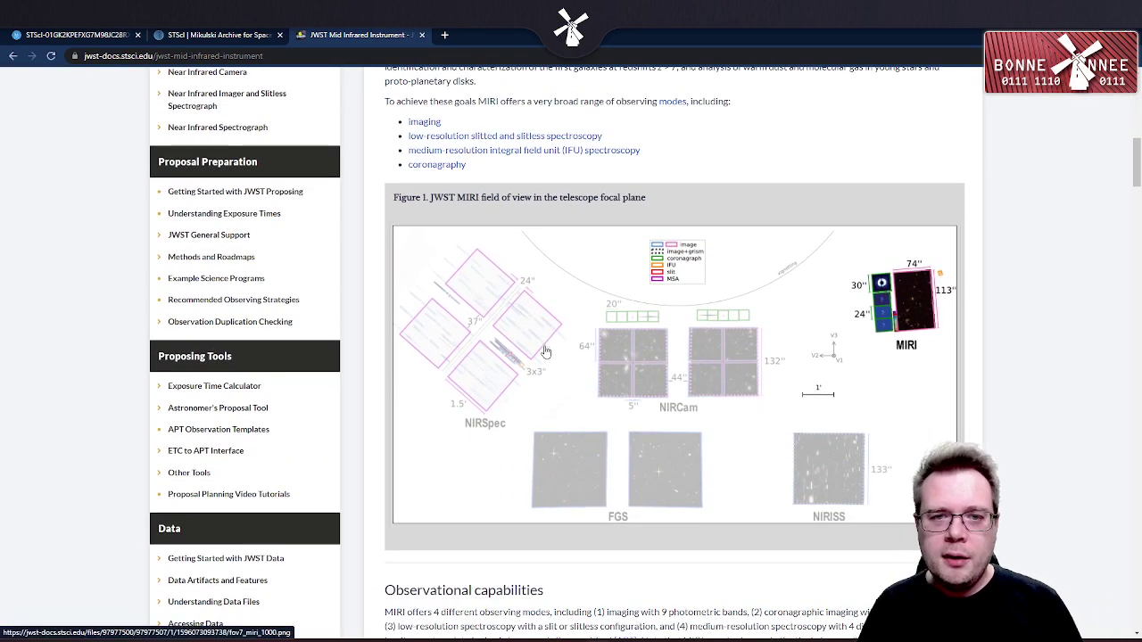
pyautogui.scroll(5, 562, 362)
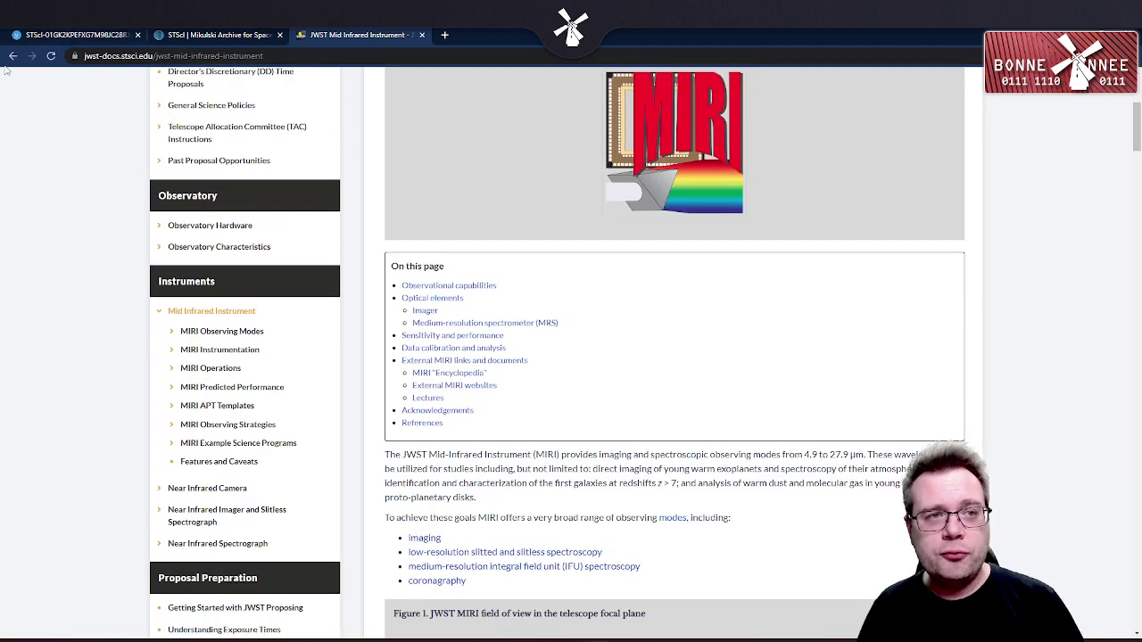
pyautogui.click(12, 55)
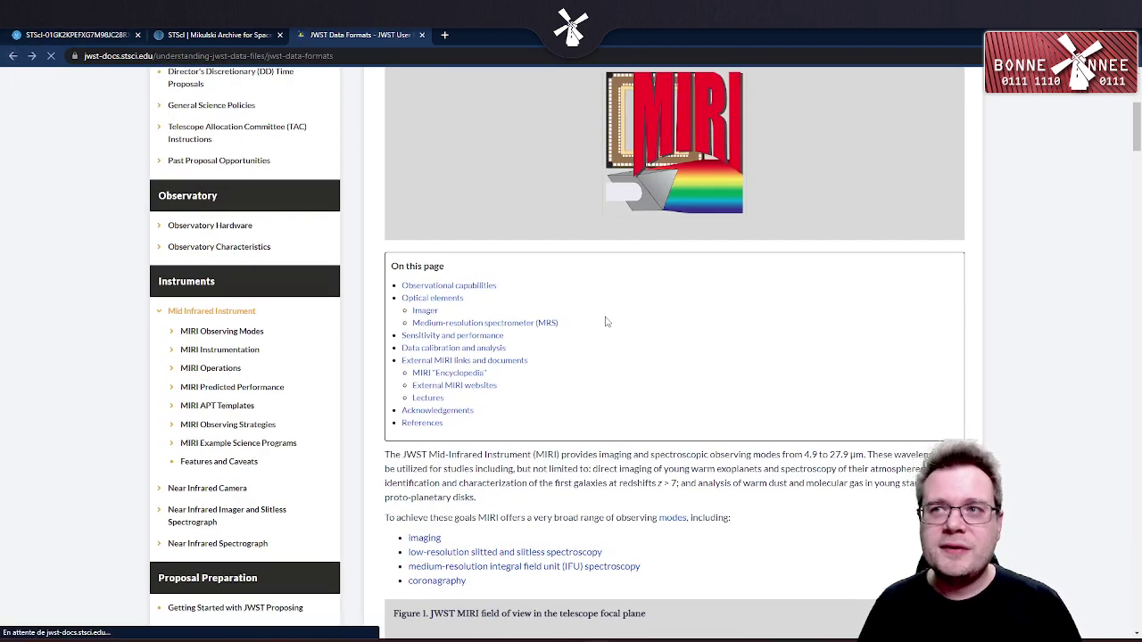